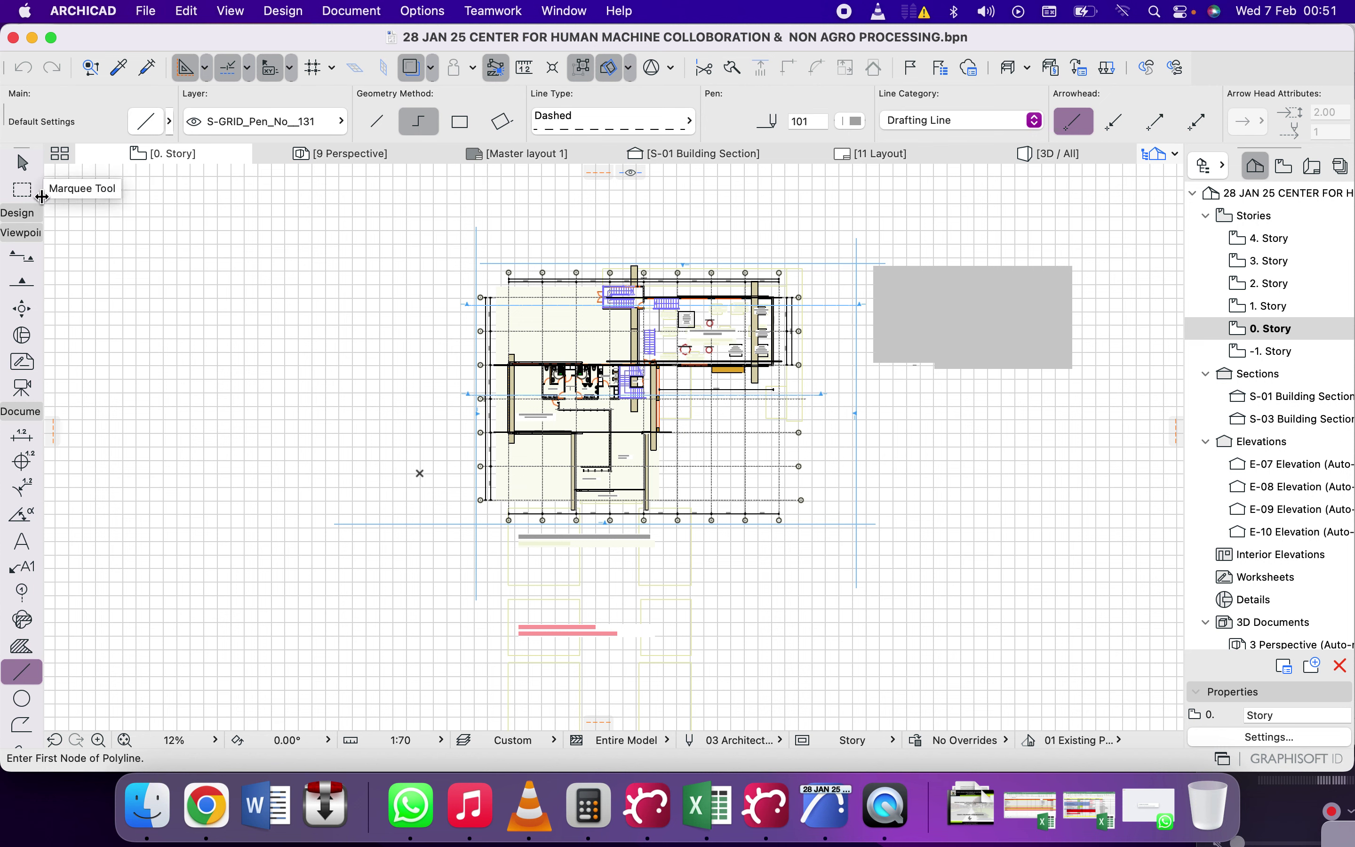
Step: Enclose the whole ground-floor plan in a rectangular marquee and show the marquee area in 3D
click(22, 191)
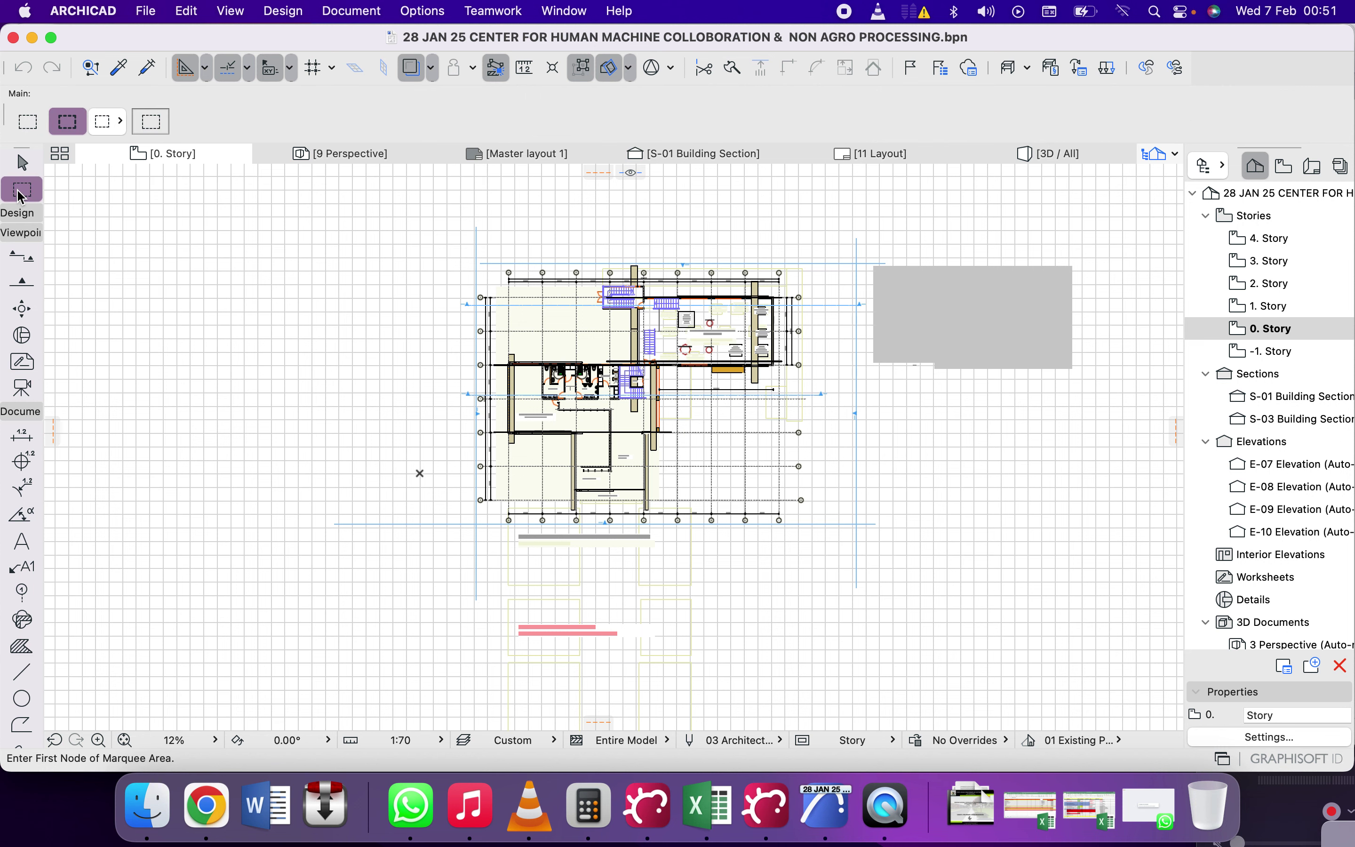
click(739, 248)
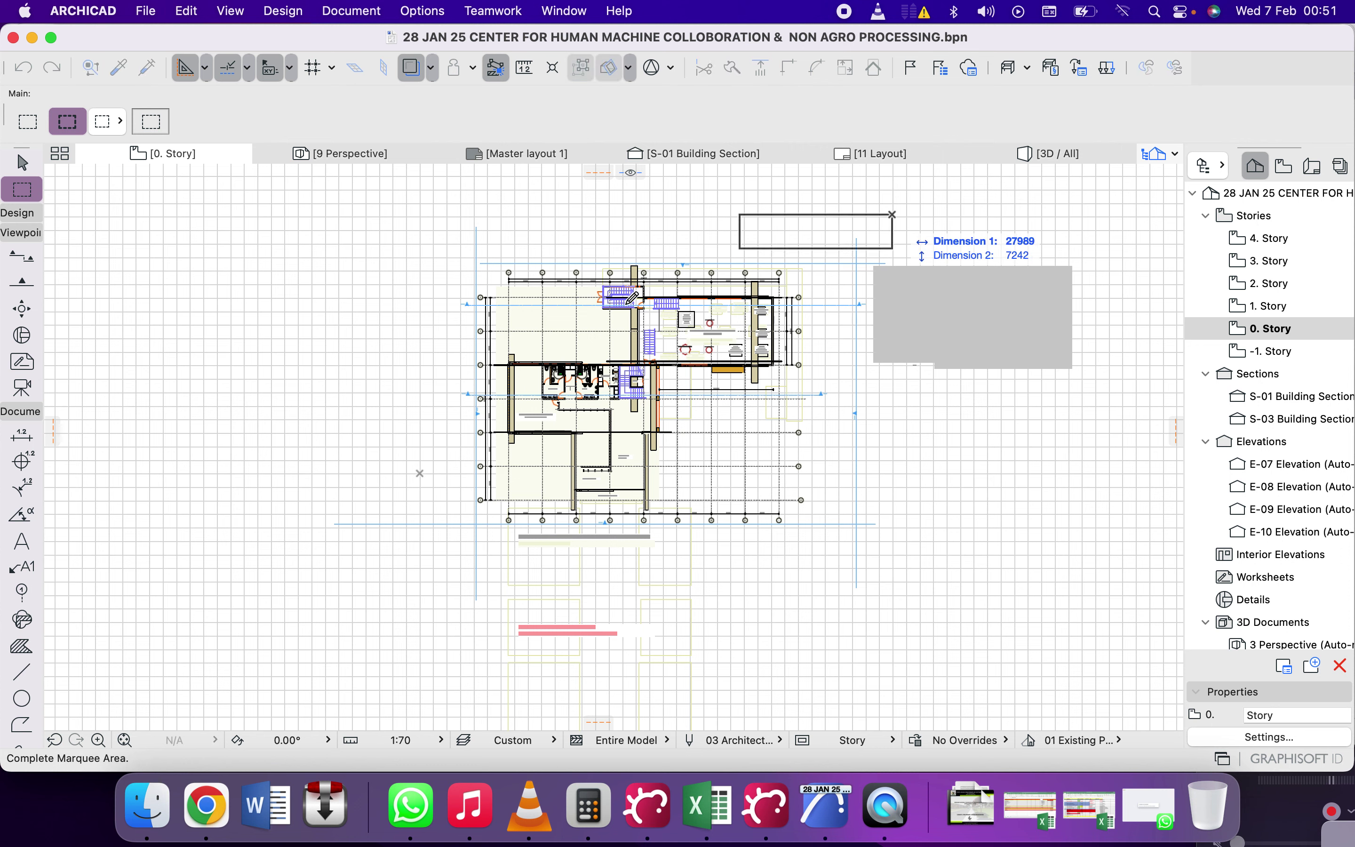
click(400, 570)
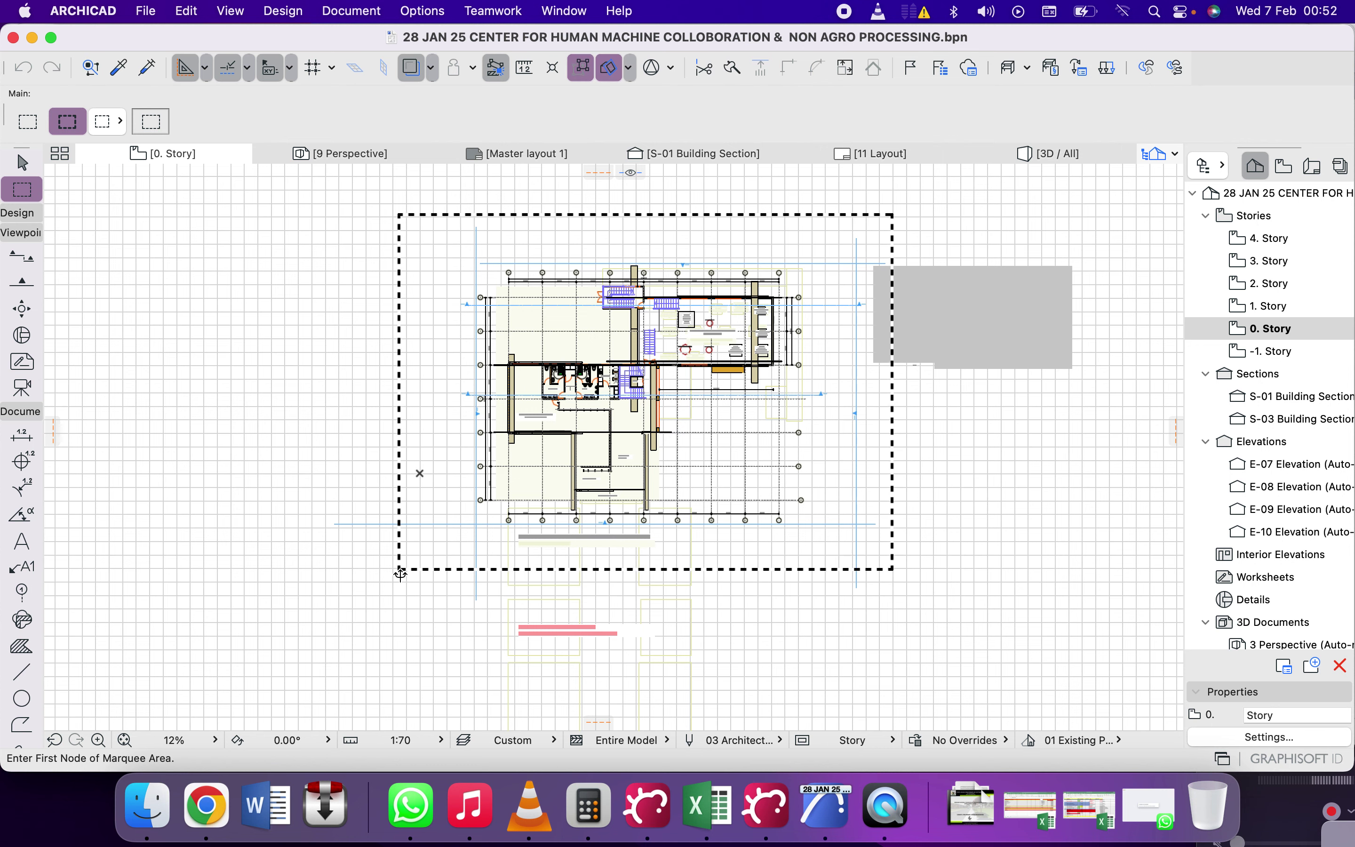
right_click(267, 288)
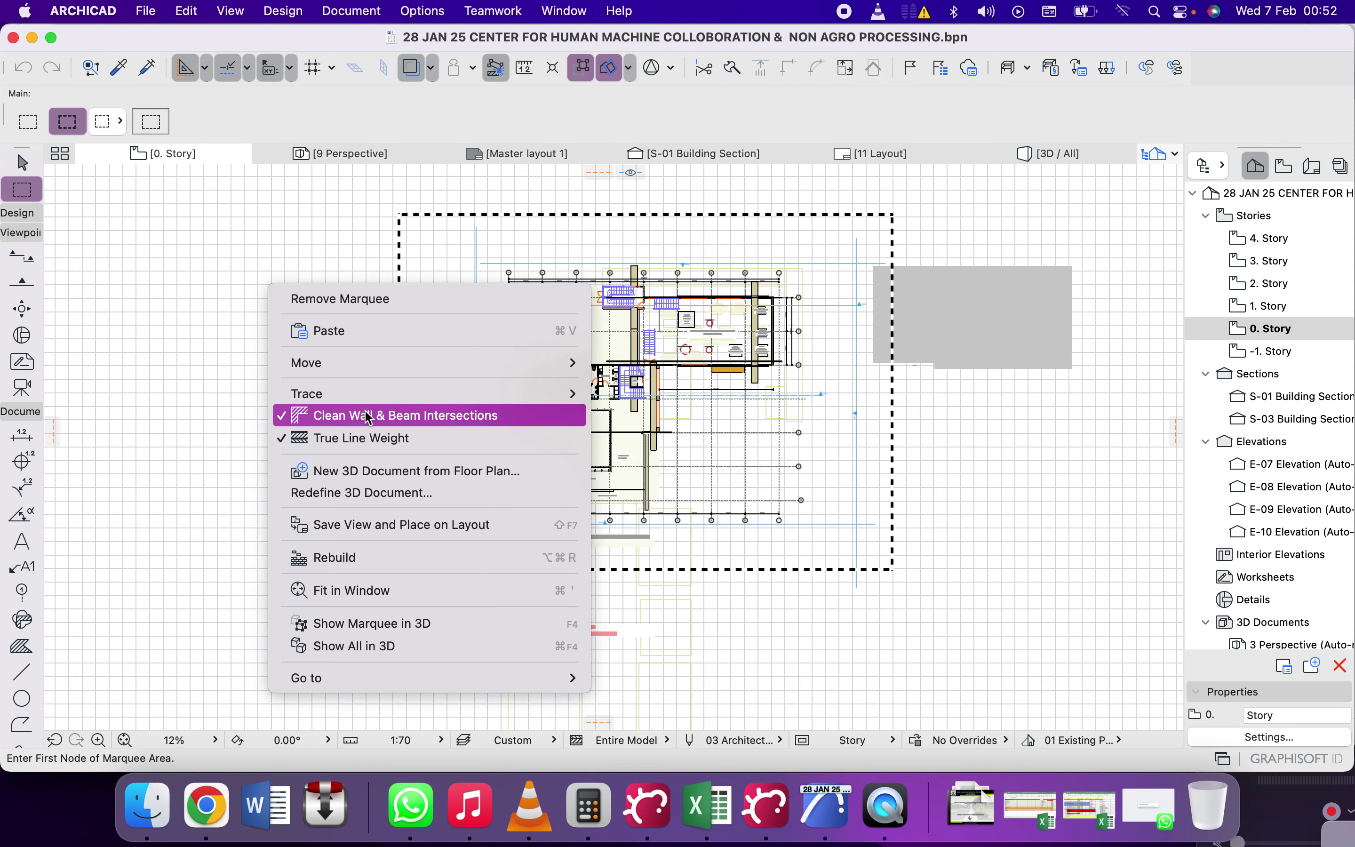
click(350, 623)
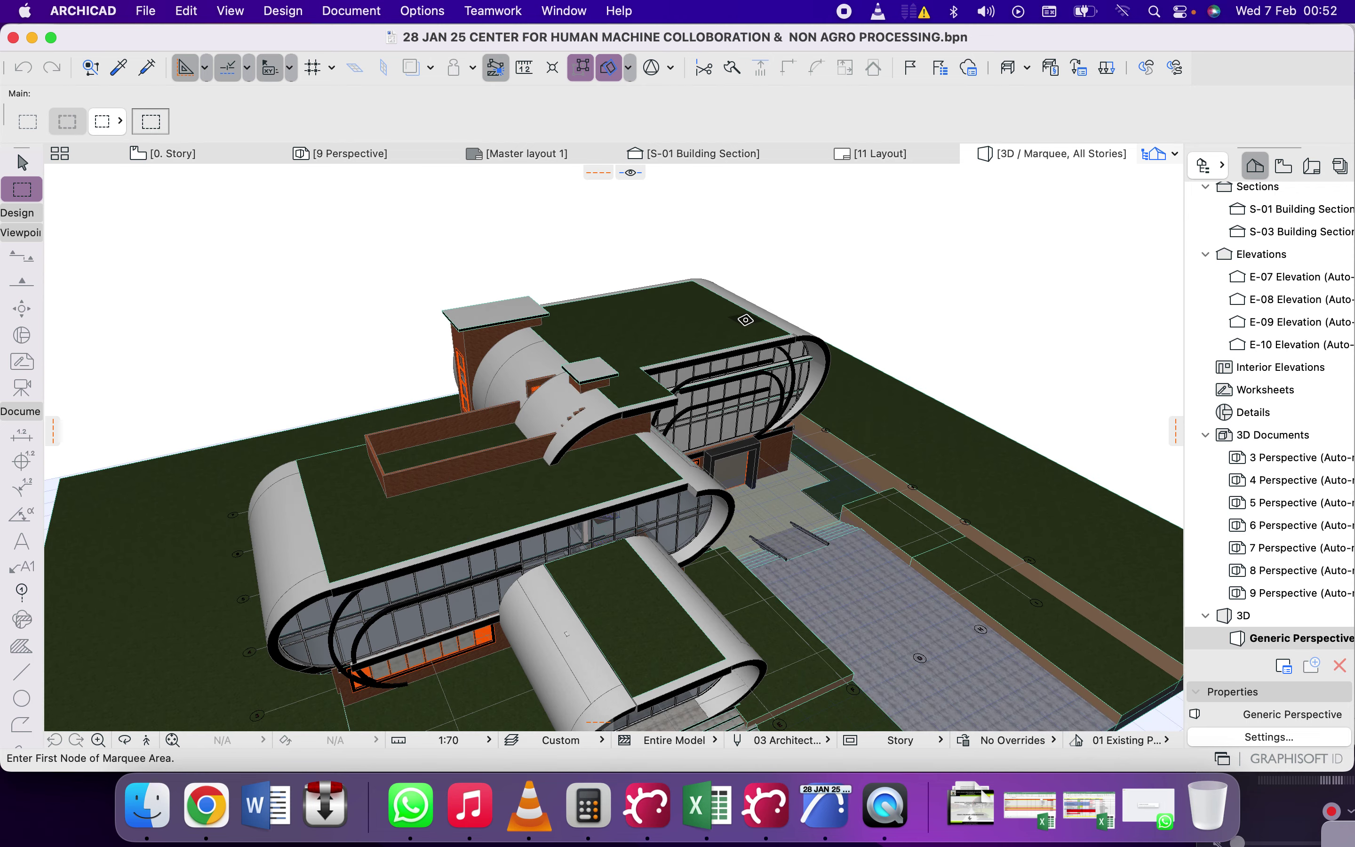
Step: Frame a low corner perspective of the building showing the glazed facades, entrances and paved approaches
scroll(684, 295, down, 5)
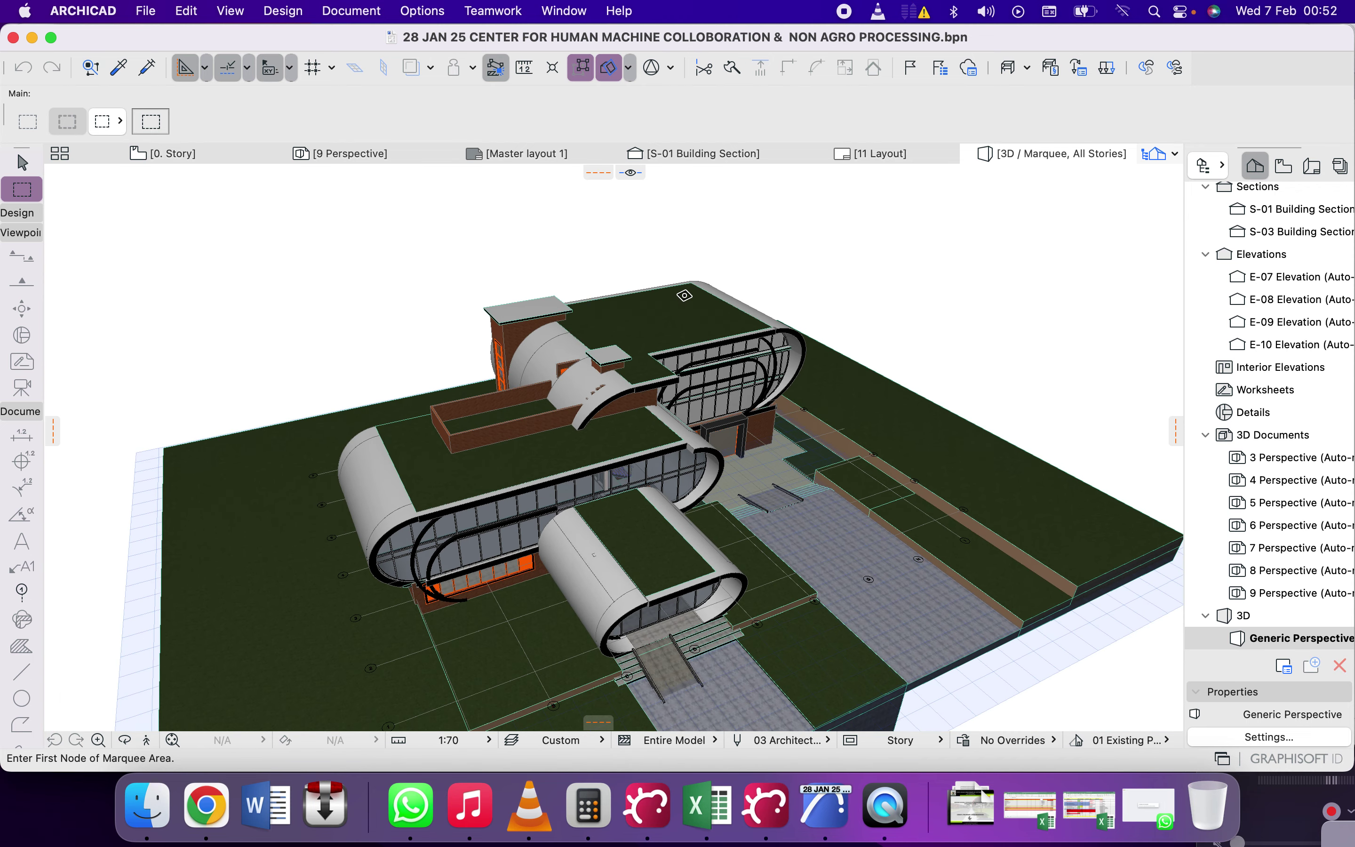
click(124, 740)
drag(656, 533, 445, 445)
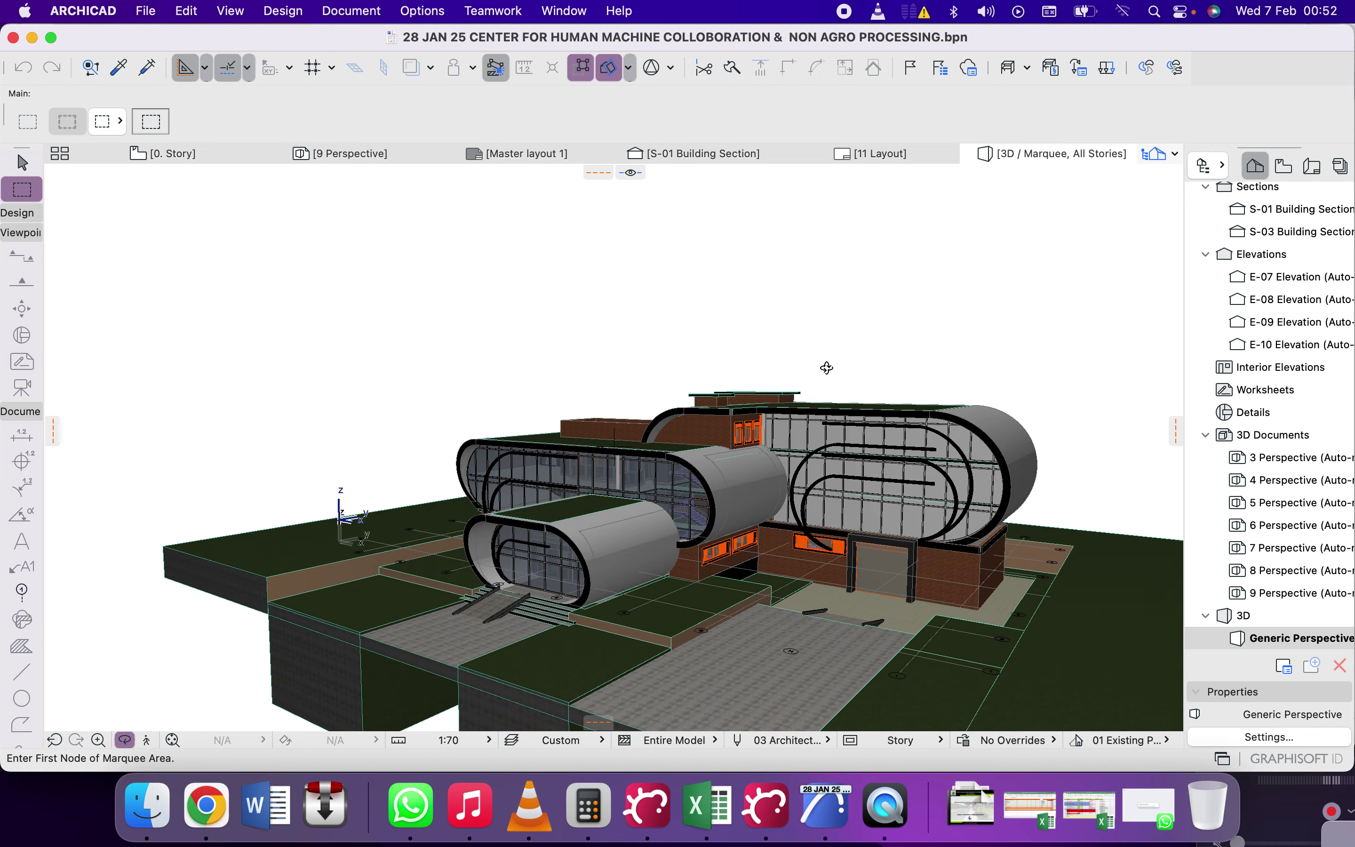
drag(784, 461, 823, 521)
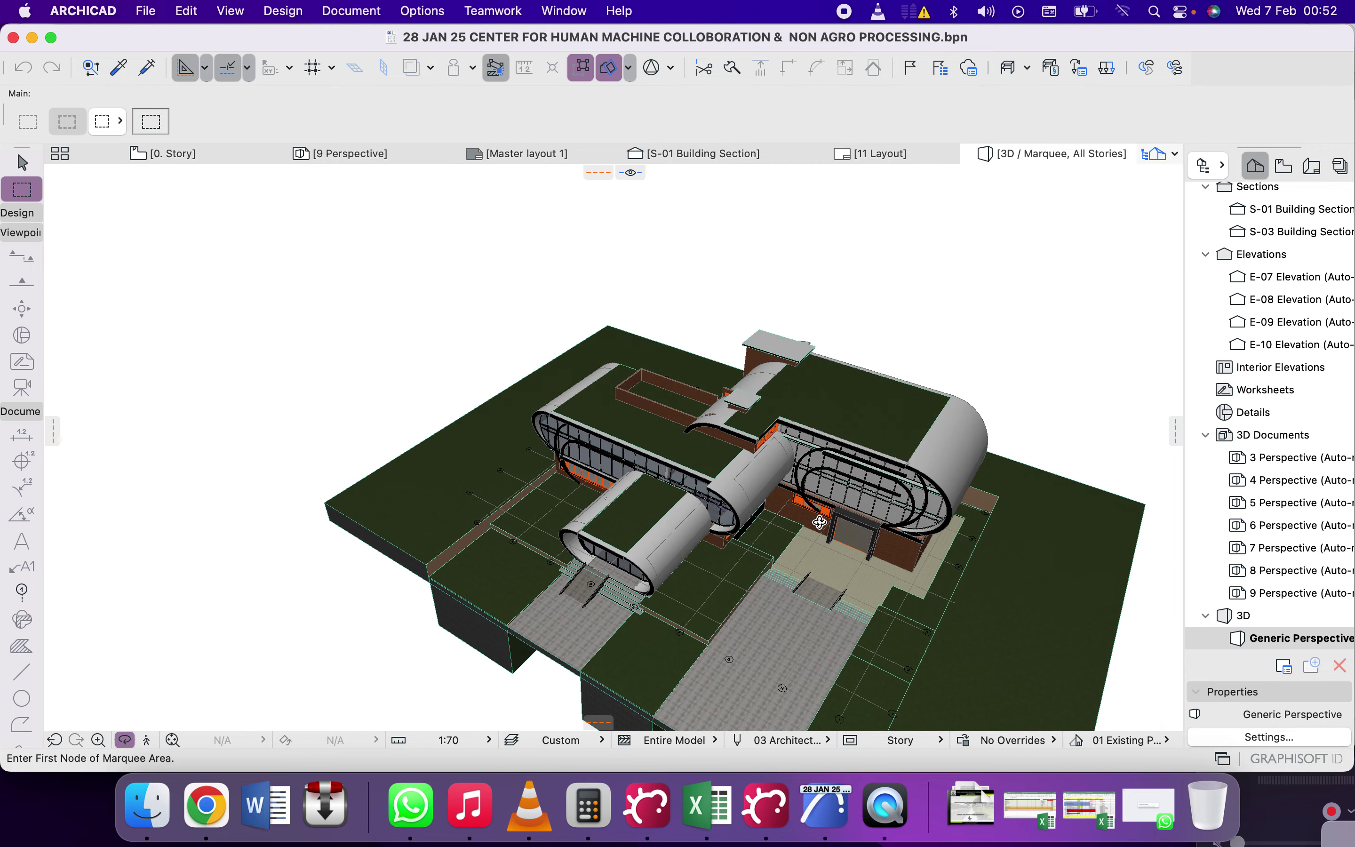
scroll(807, 617, up, 6)
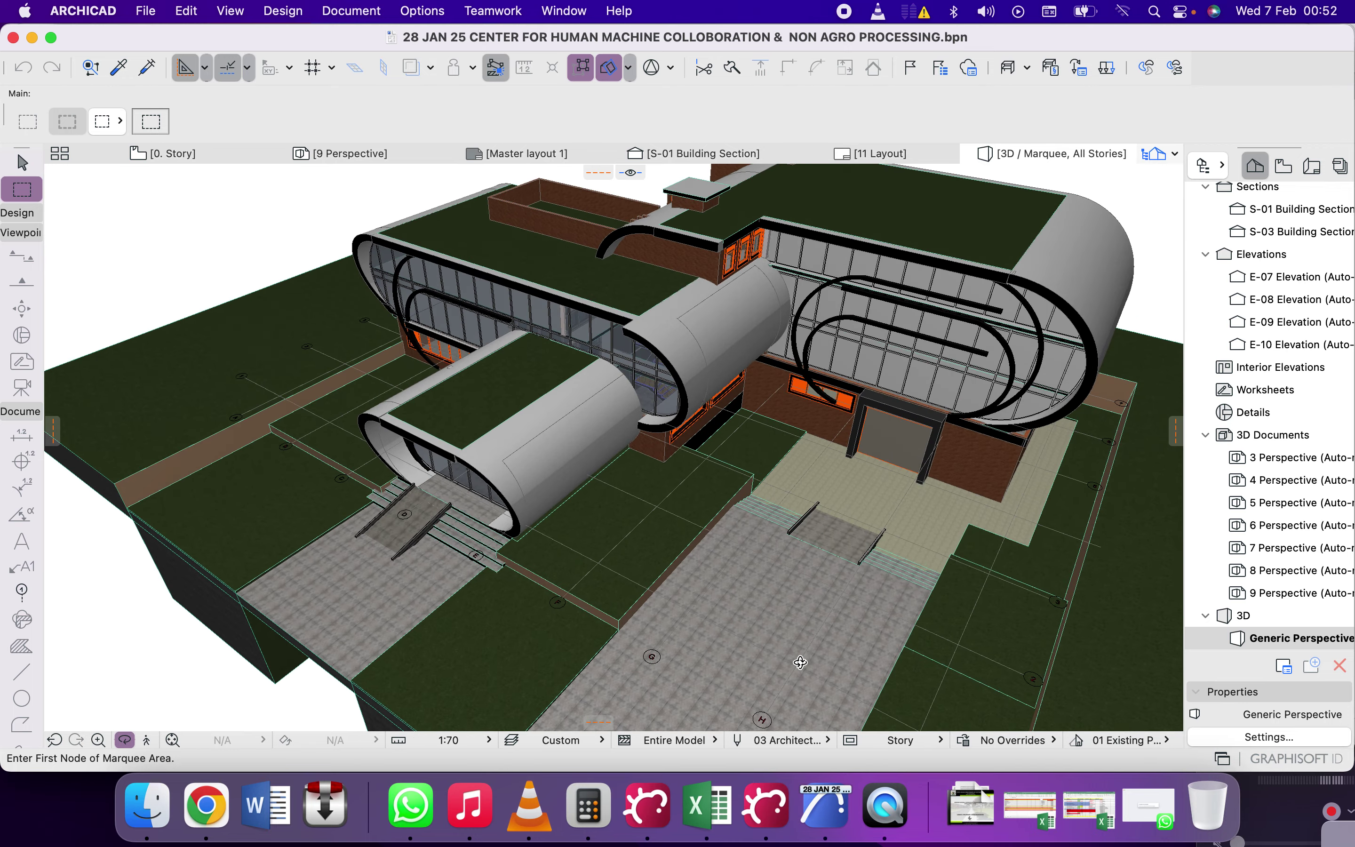
drag(798, 628, 759, 551)
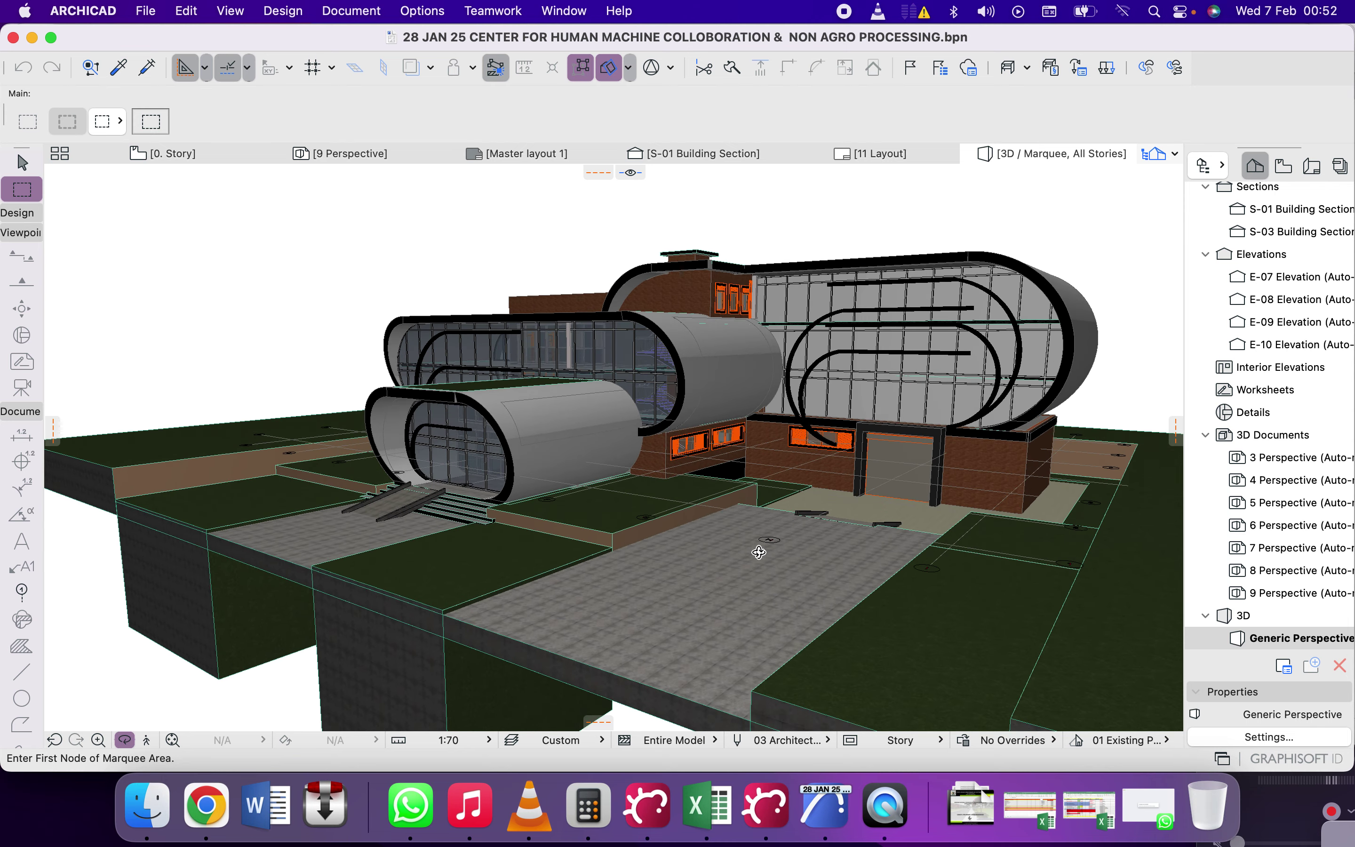
Step: Reposition the custom sun in the 3D projection settings to an azimuth of about 308.06°, lighting the building's front
right_click(364, 200)
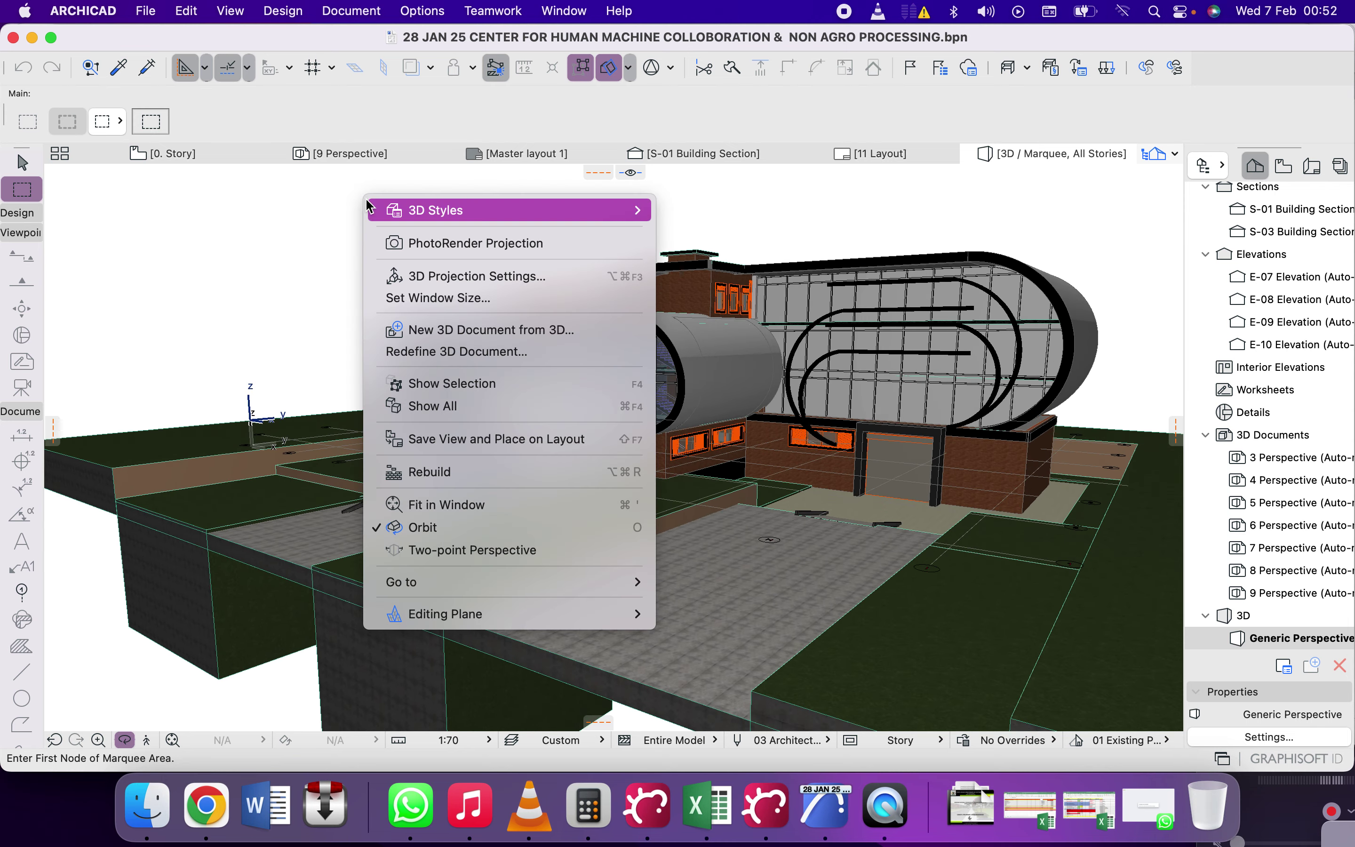
click(423, 276)
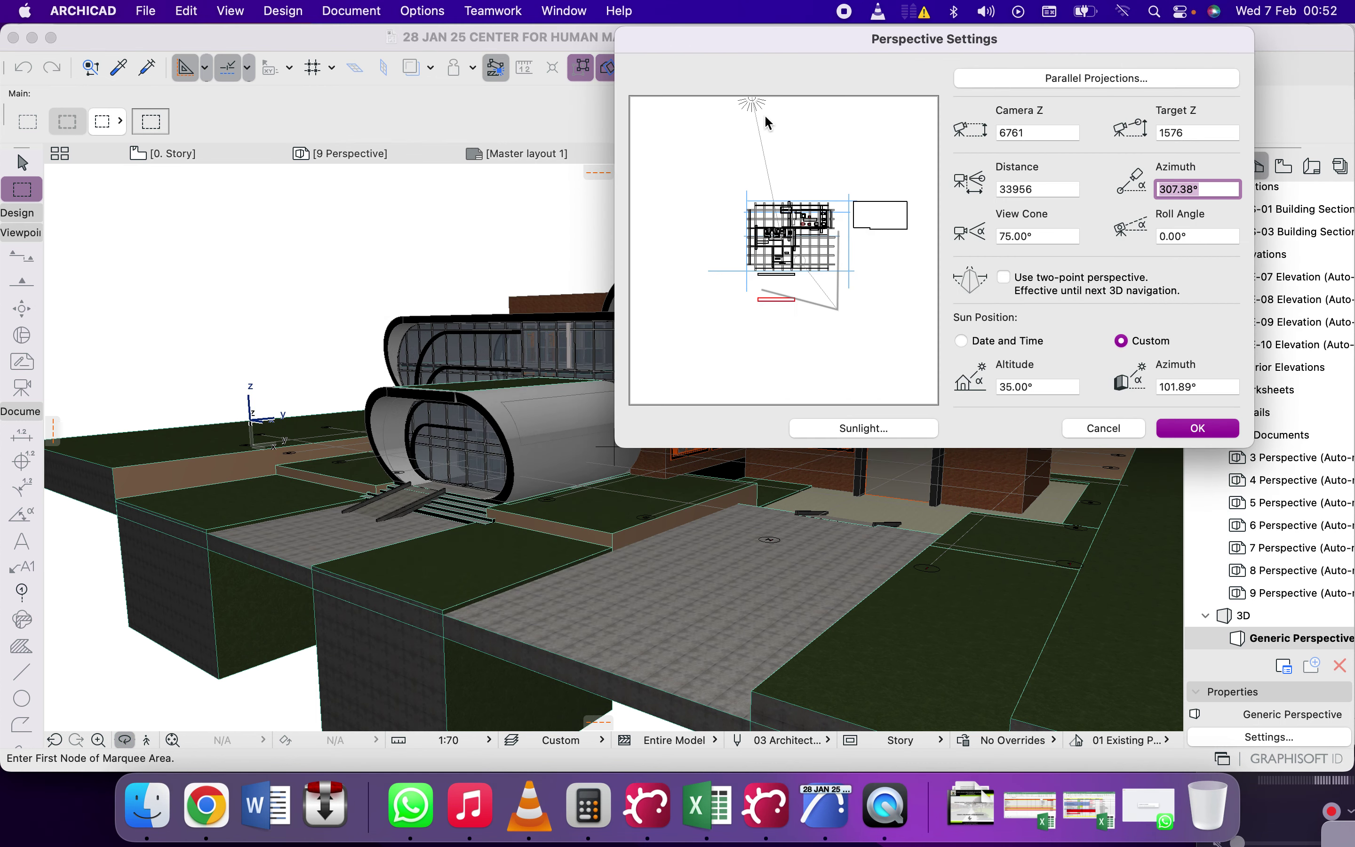
drag(751, 104, 865, 355)
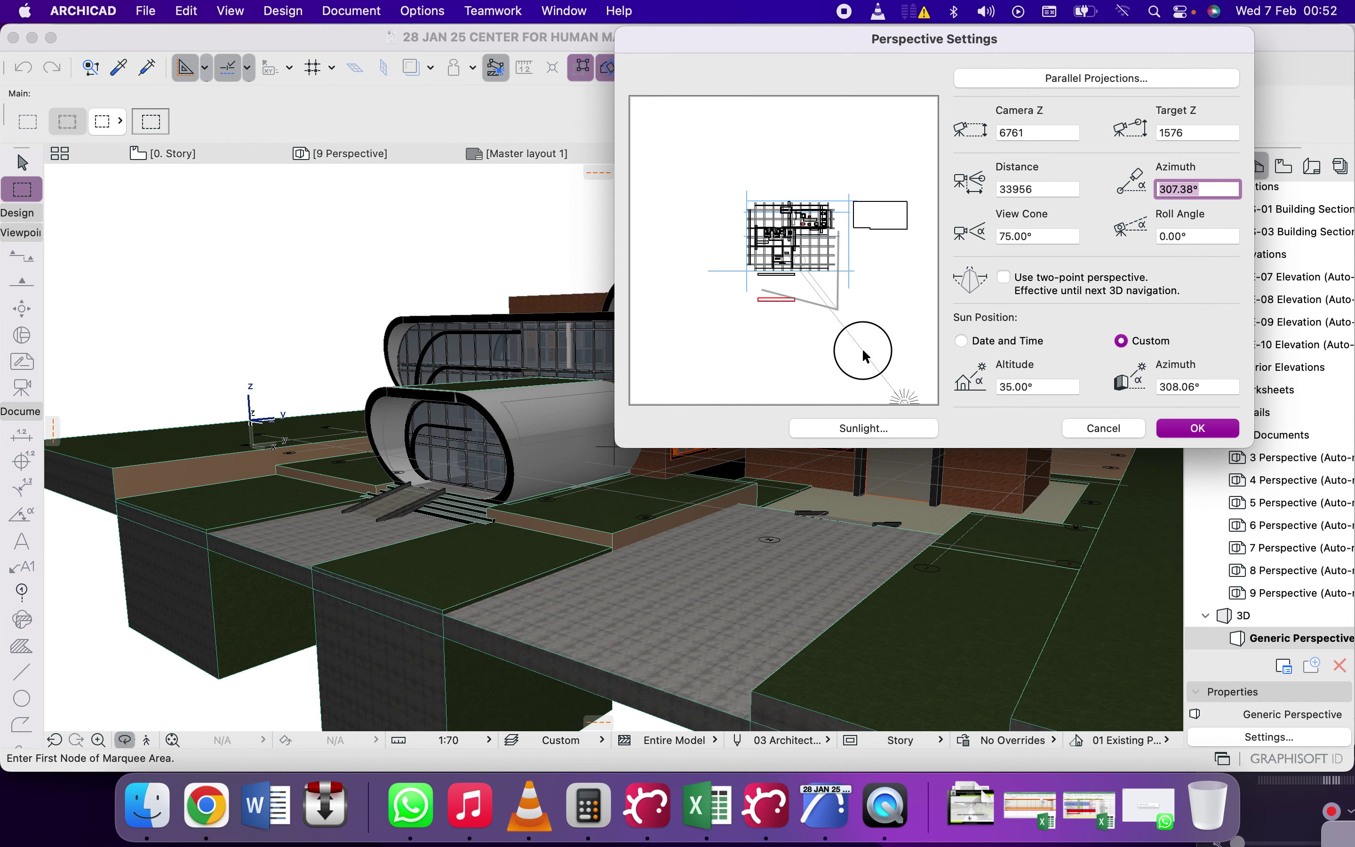
click(1198, 429)
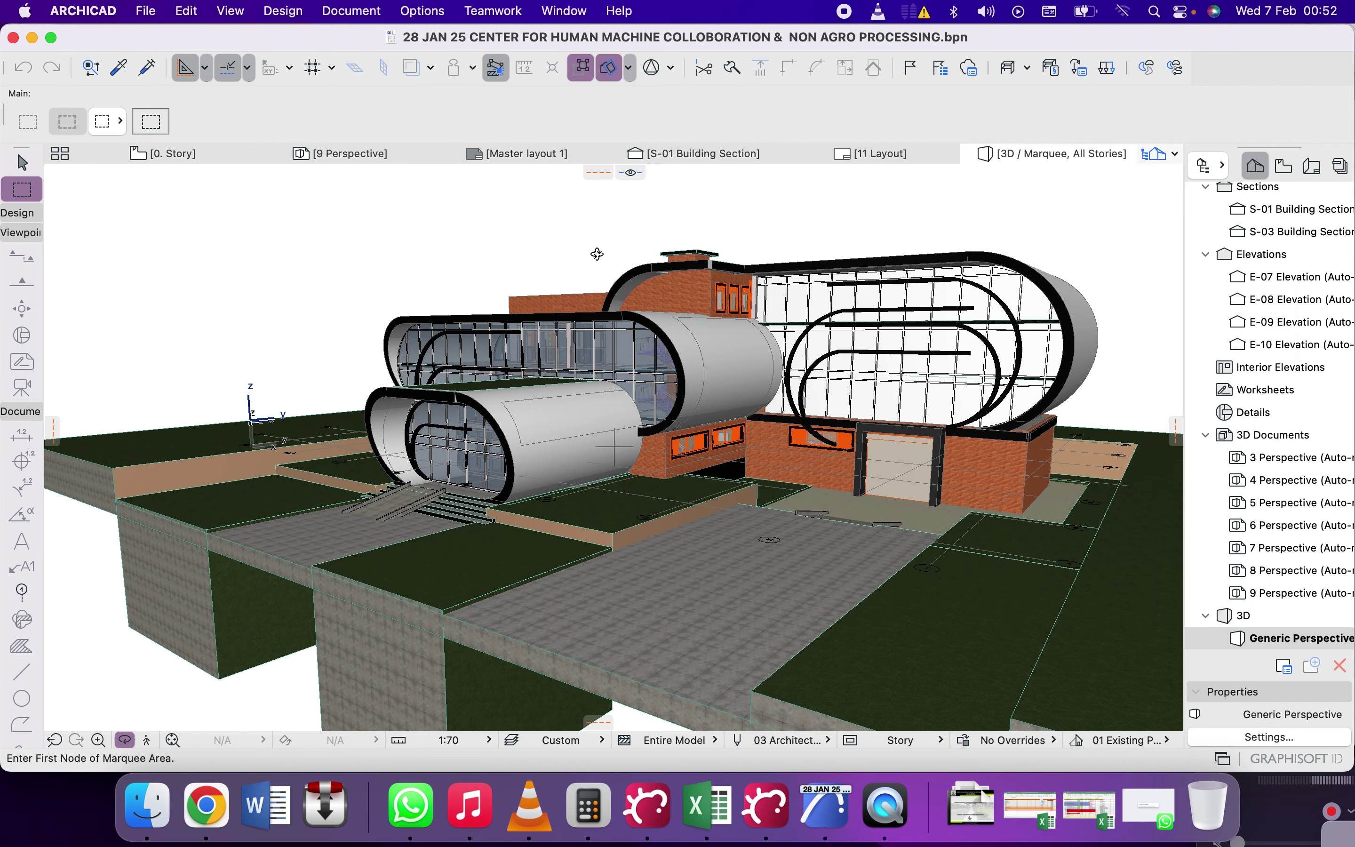
Step: Create a new 3D document from the current 3D view with reference ID 3D 7 FEB 24 and check its settings
right_click(410, 218)
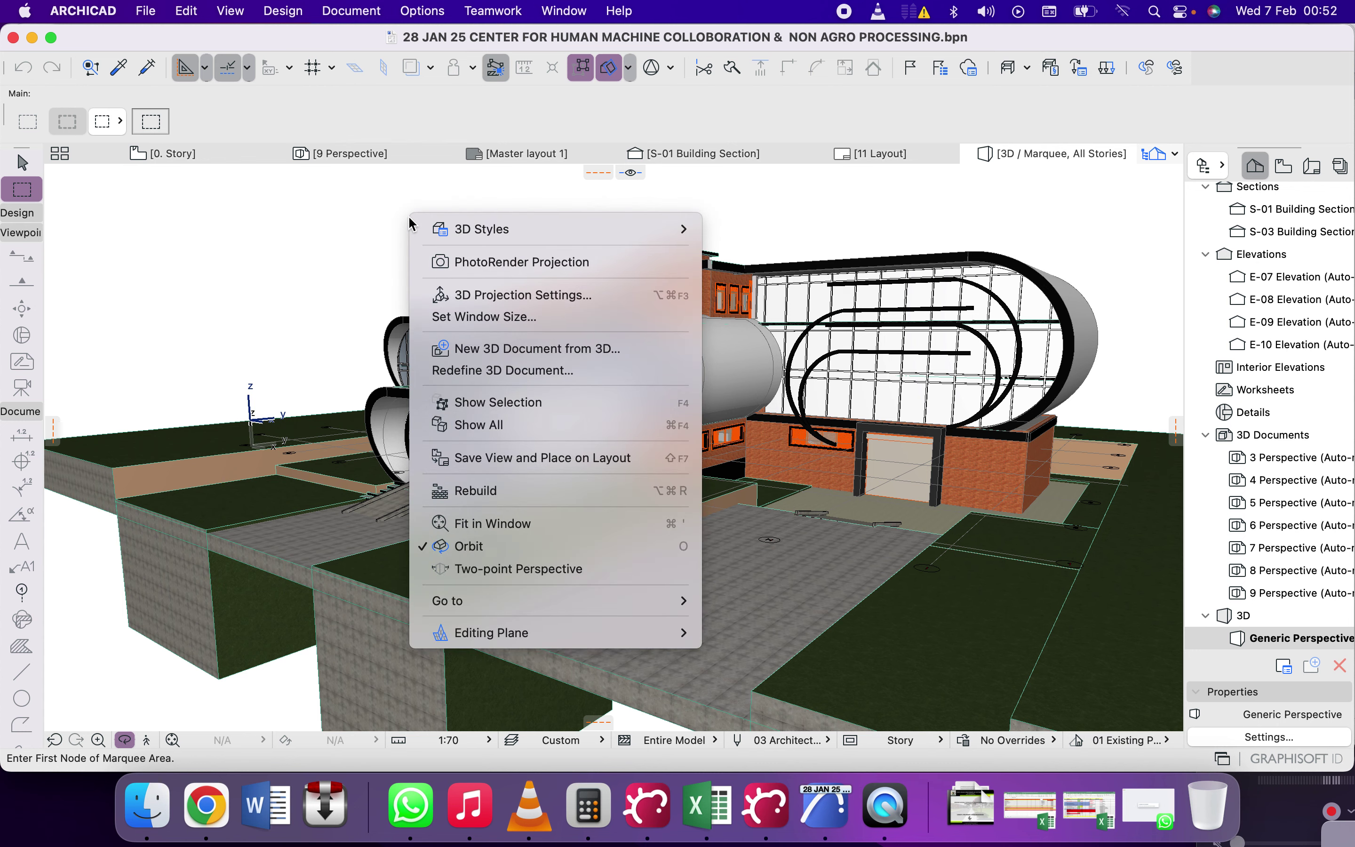
click(497, 350)
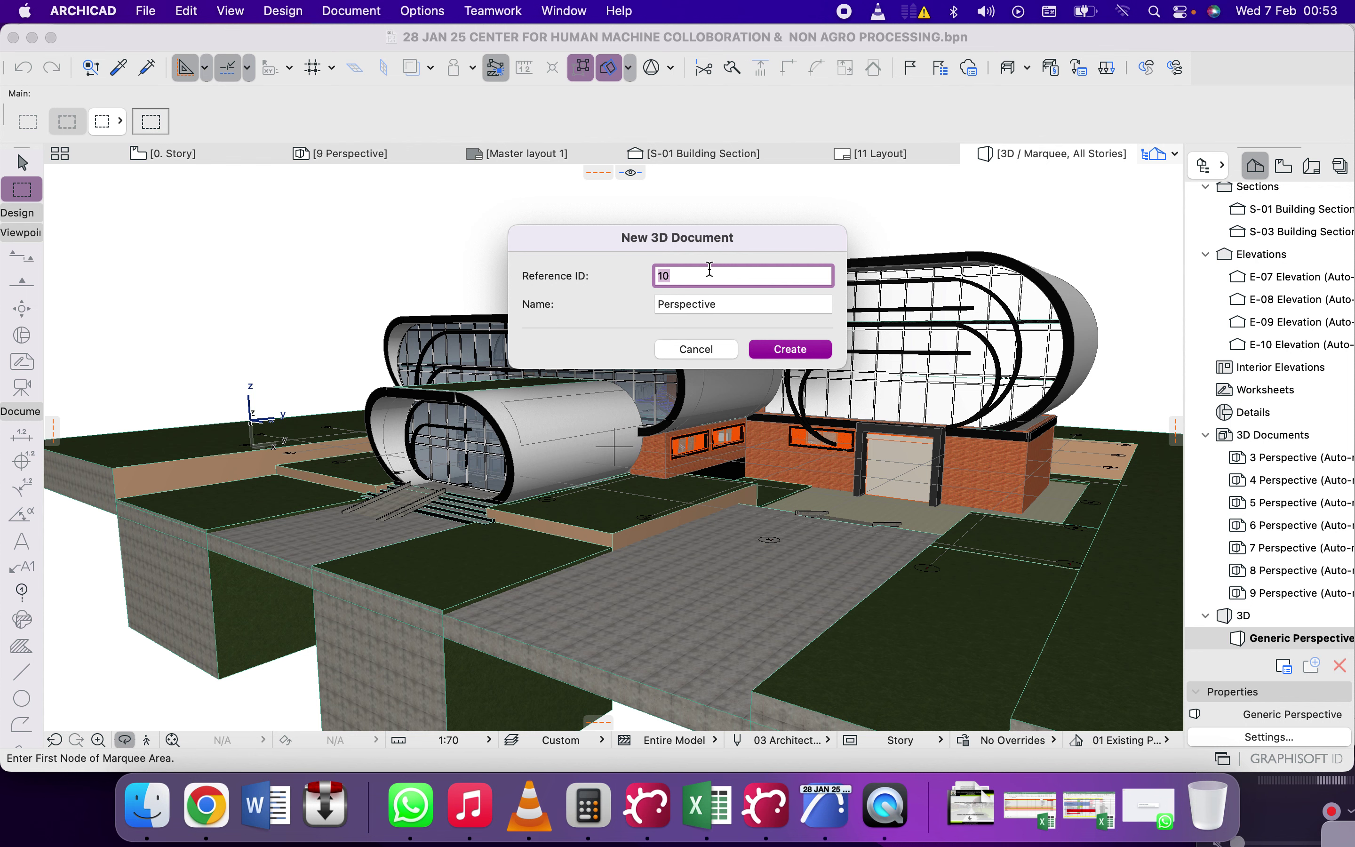
key(BackSpace)
text(3D 7 FEB 24)
click(790, 349)
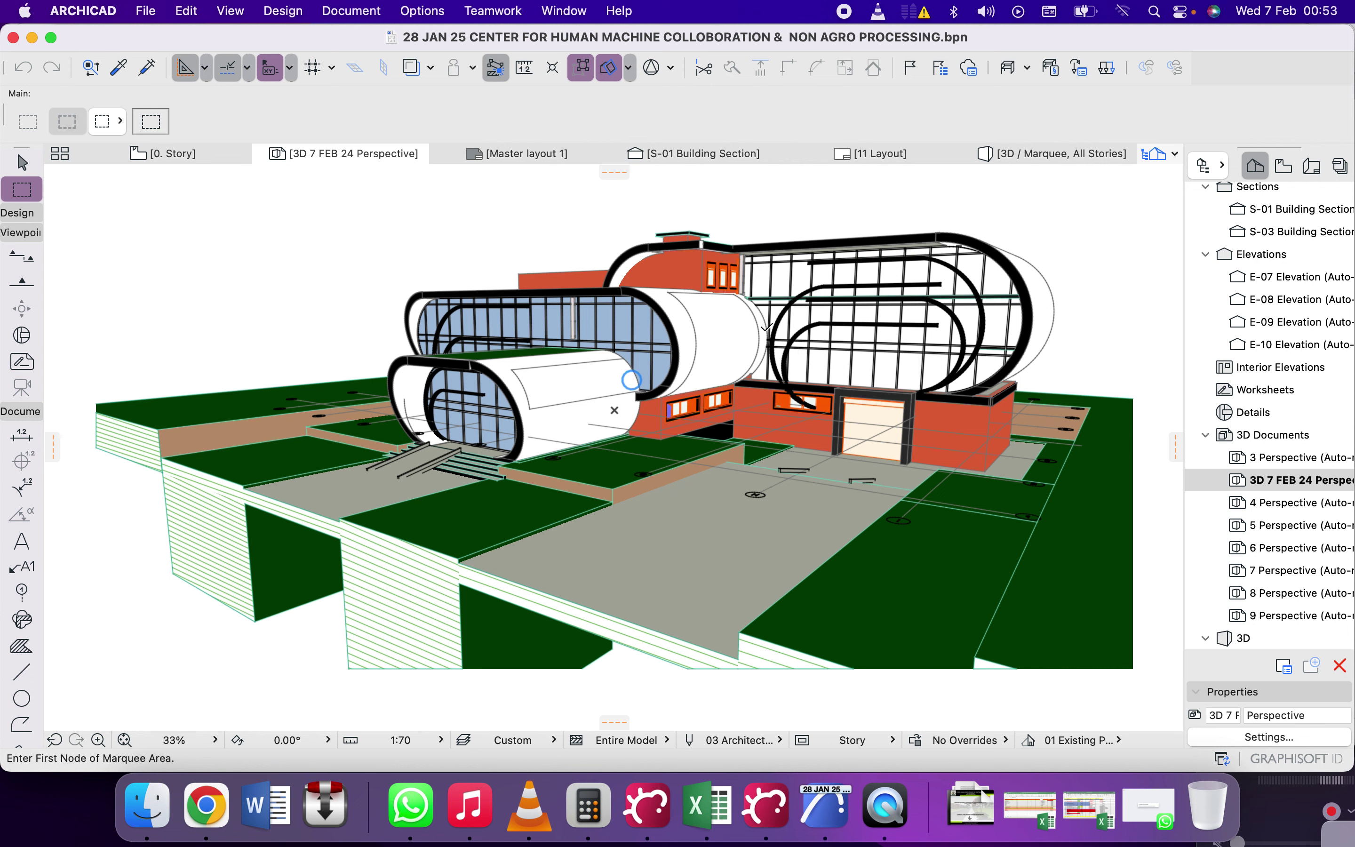
click(1270, 738)
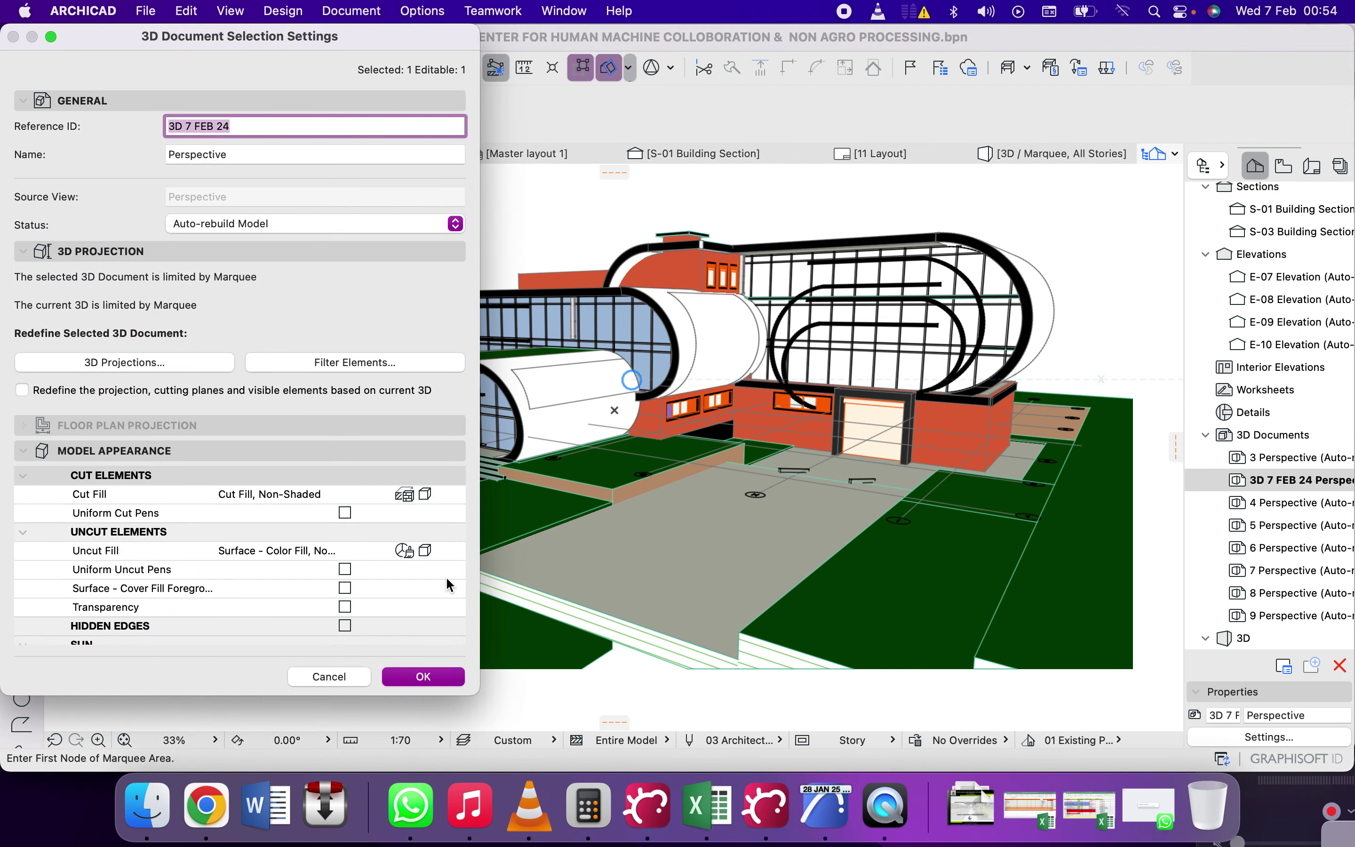
click(346, 679)
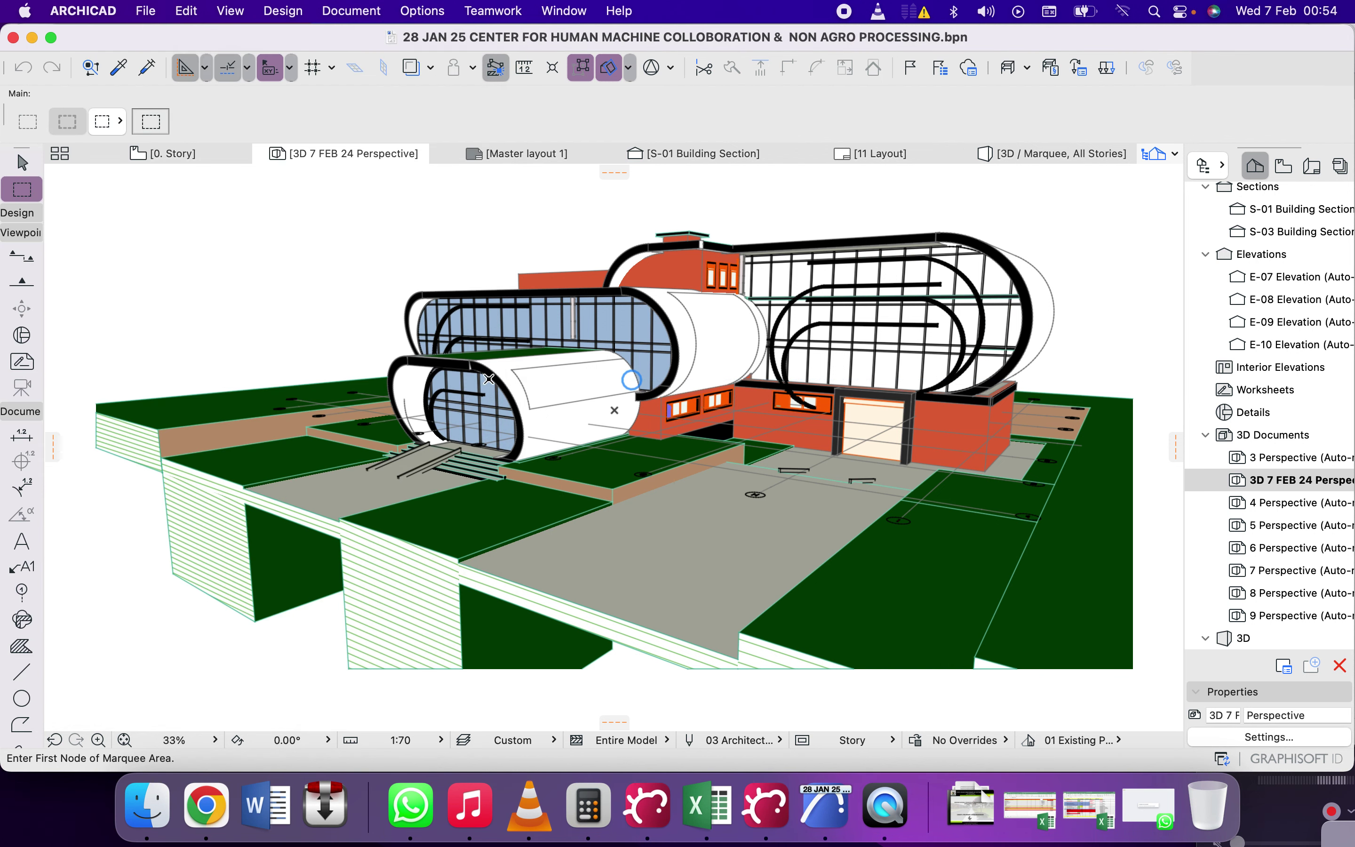
Step: Replace the floor plan marquee on 0. Story with a smaller one that cuts through the front wing, and show it in 3D
click(193, 153)
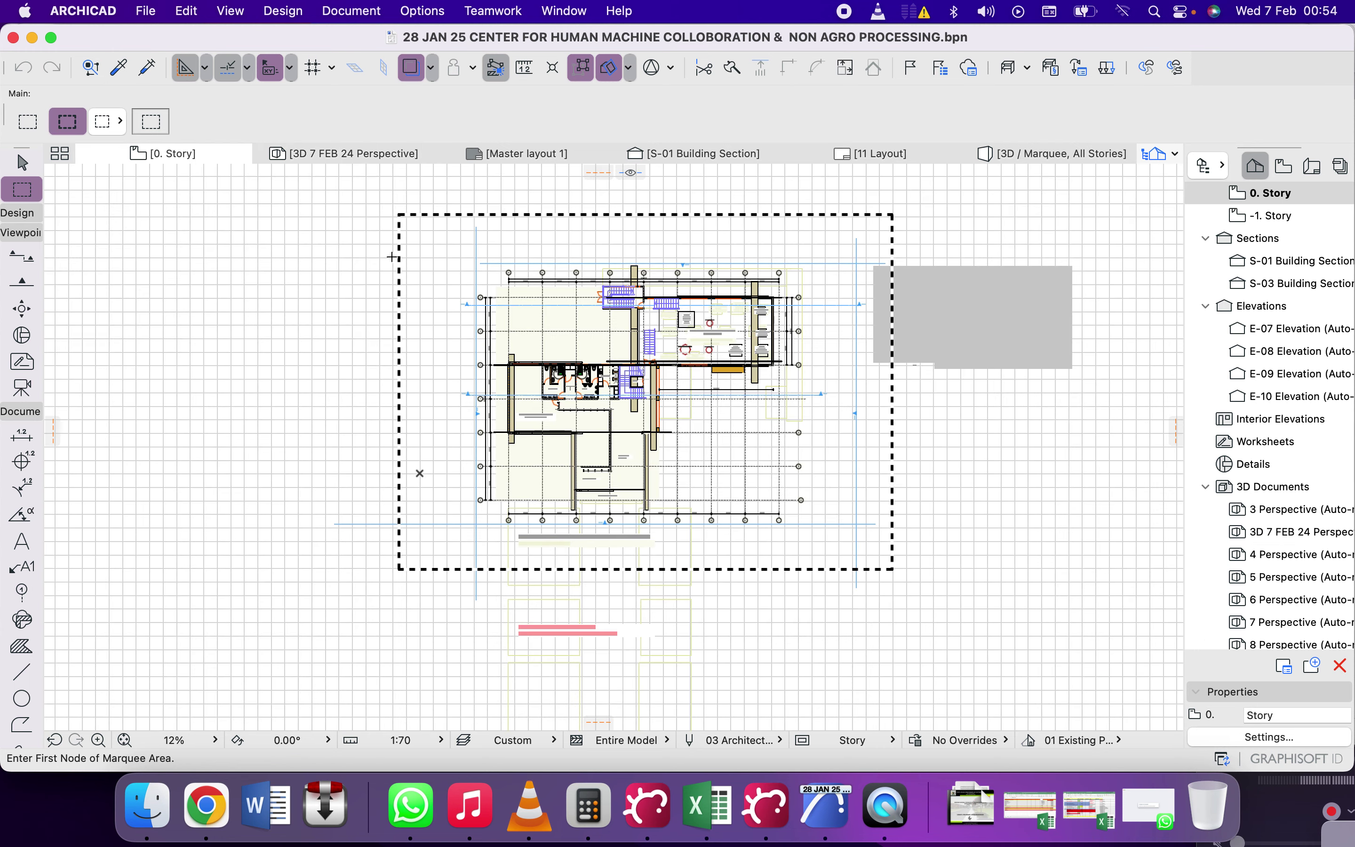
key(Escape)
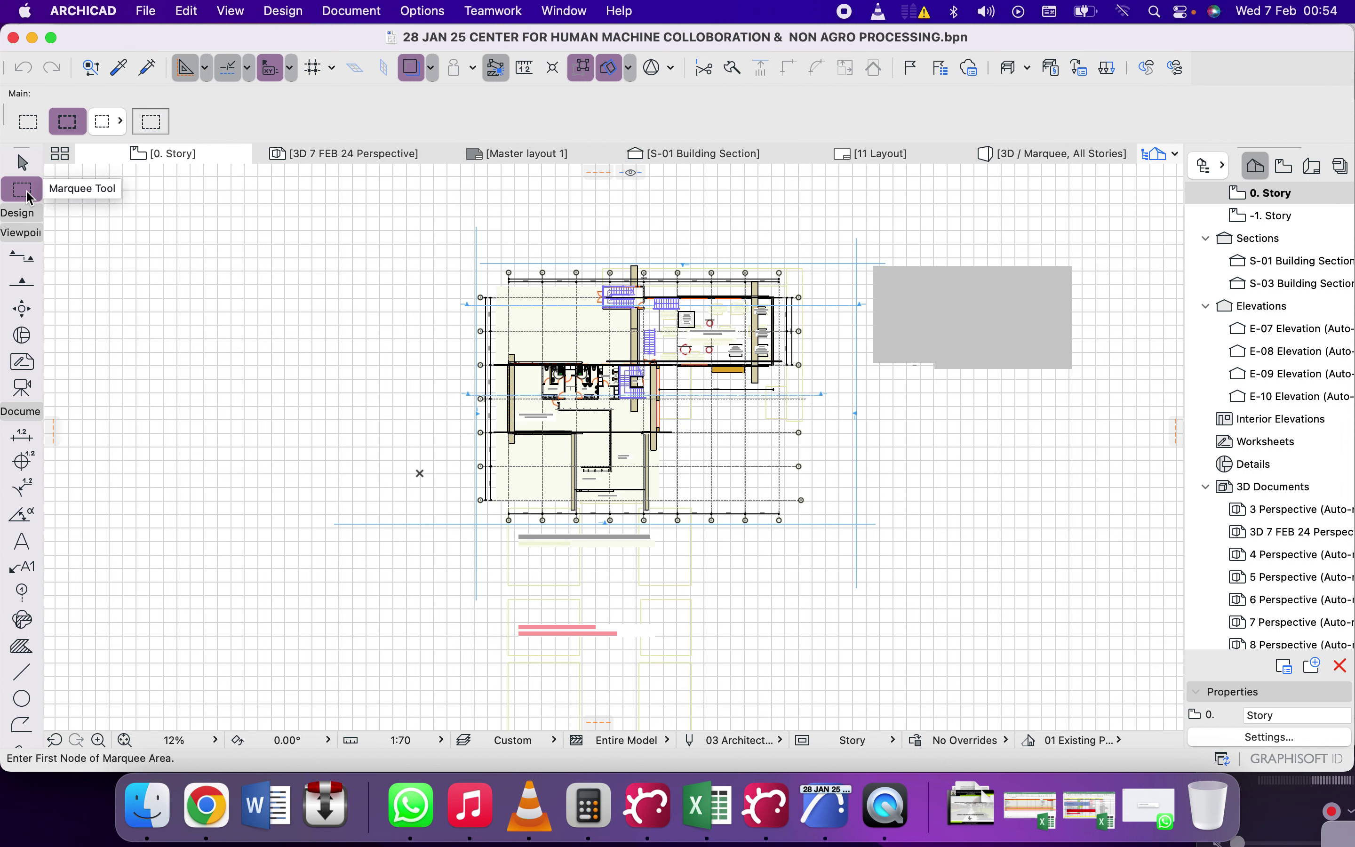
click(882, 200)
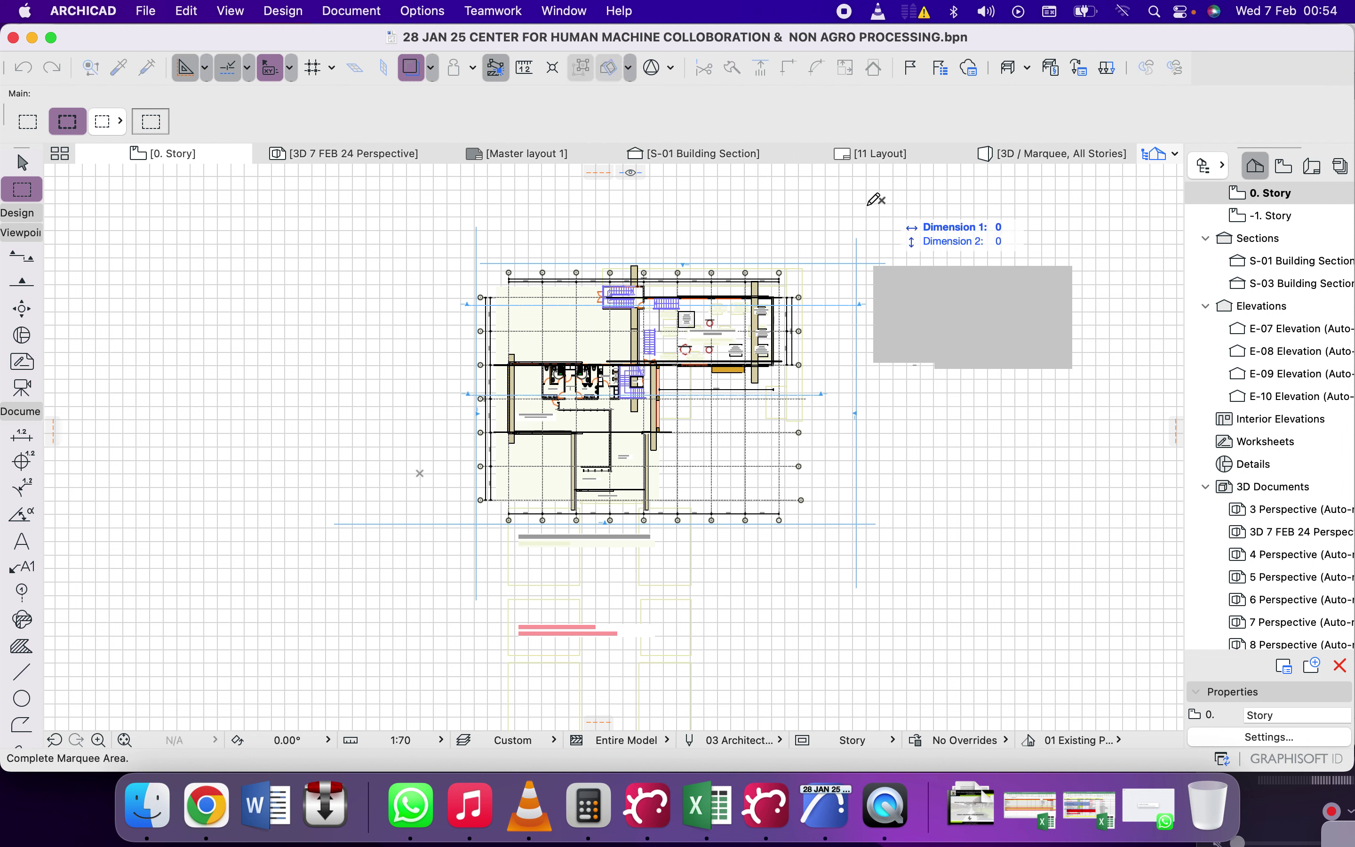
click(441, 506)
right_click(296, 396)
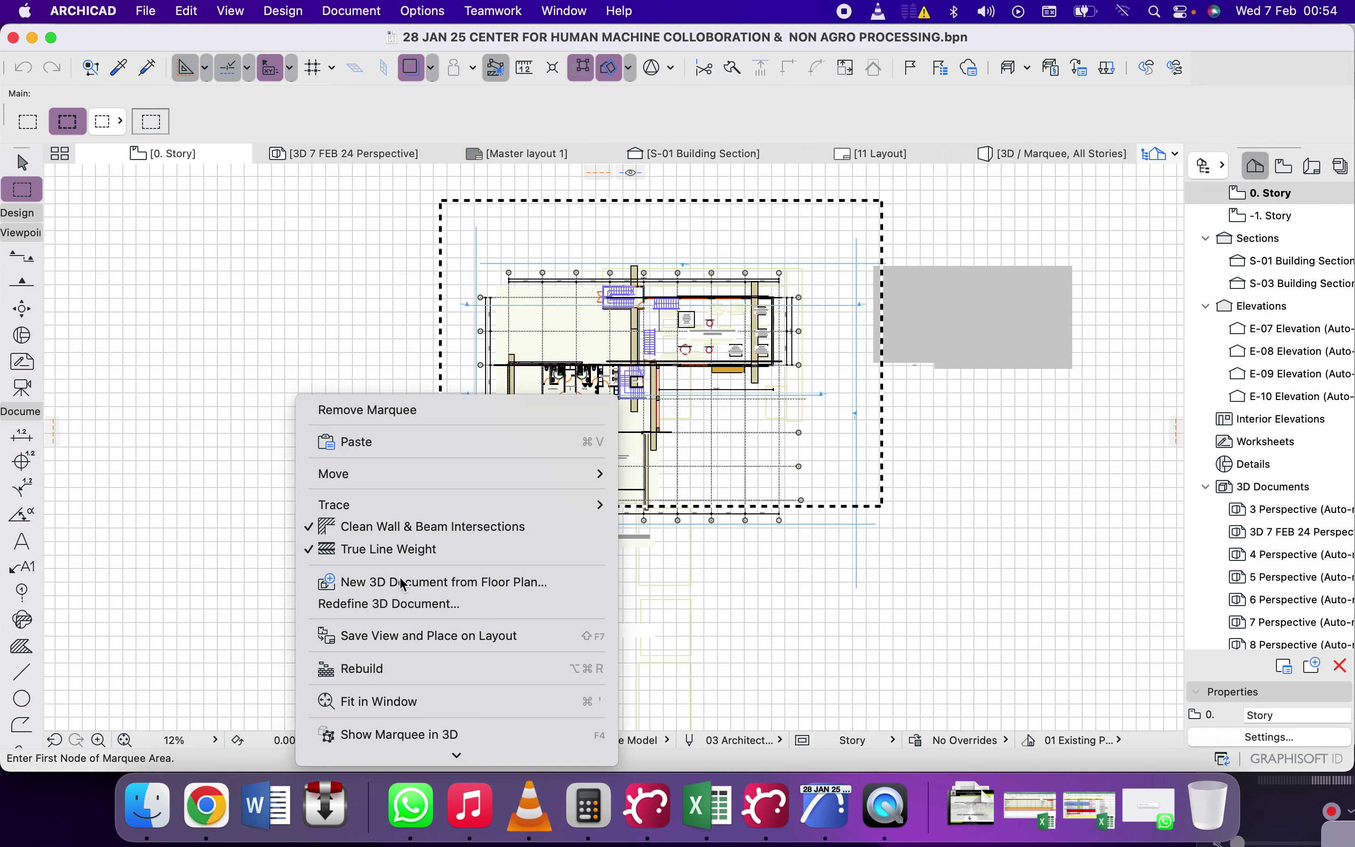
click(412, 733)
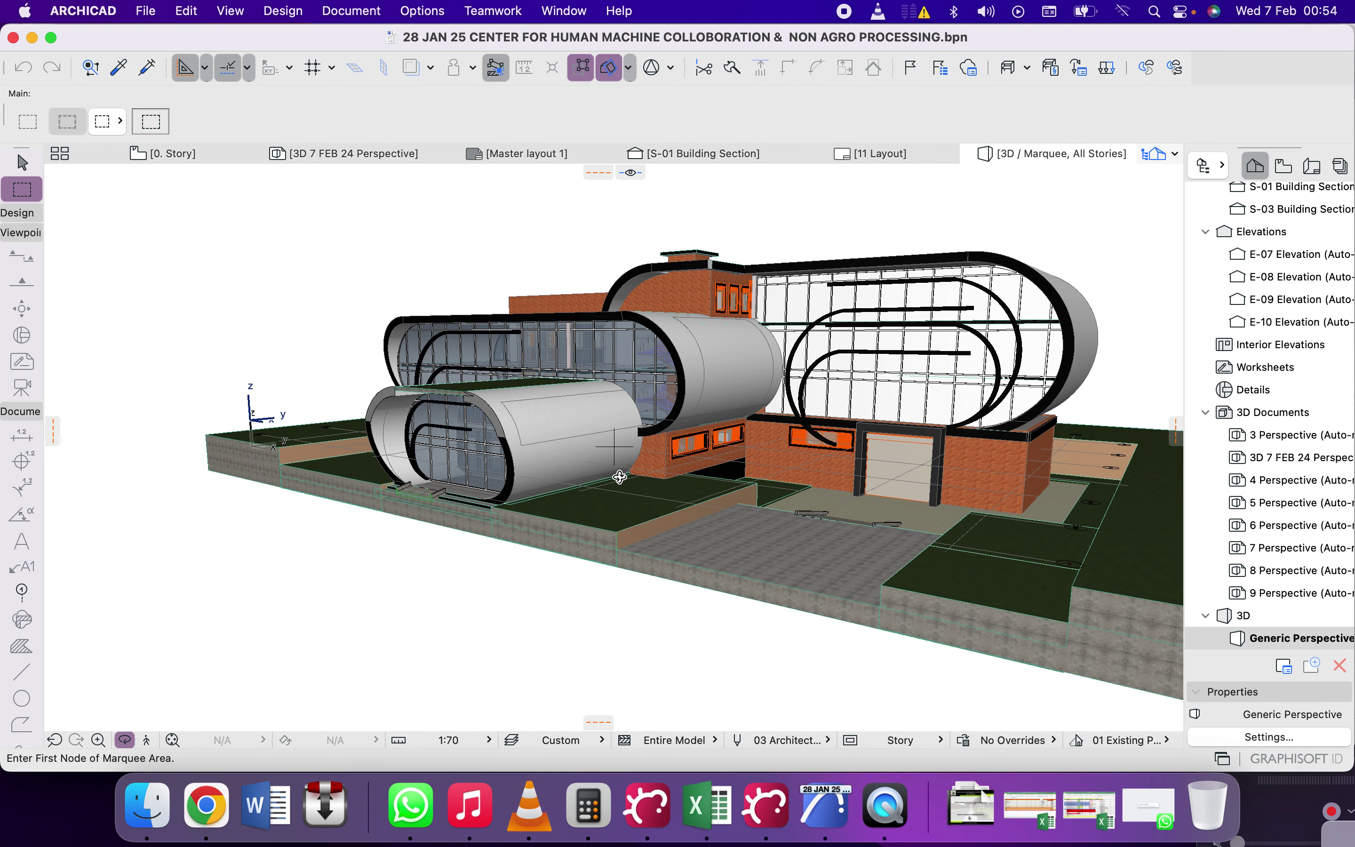
Step: Create another 3D document from the cropped 3D view with reference ID 3D 7 FEB 25 REV2
right_click(355, 249)
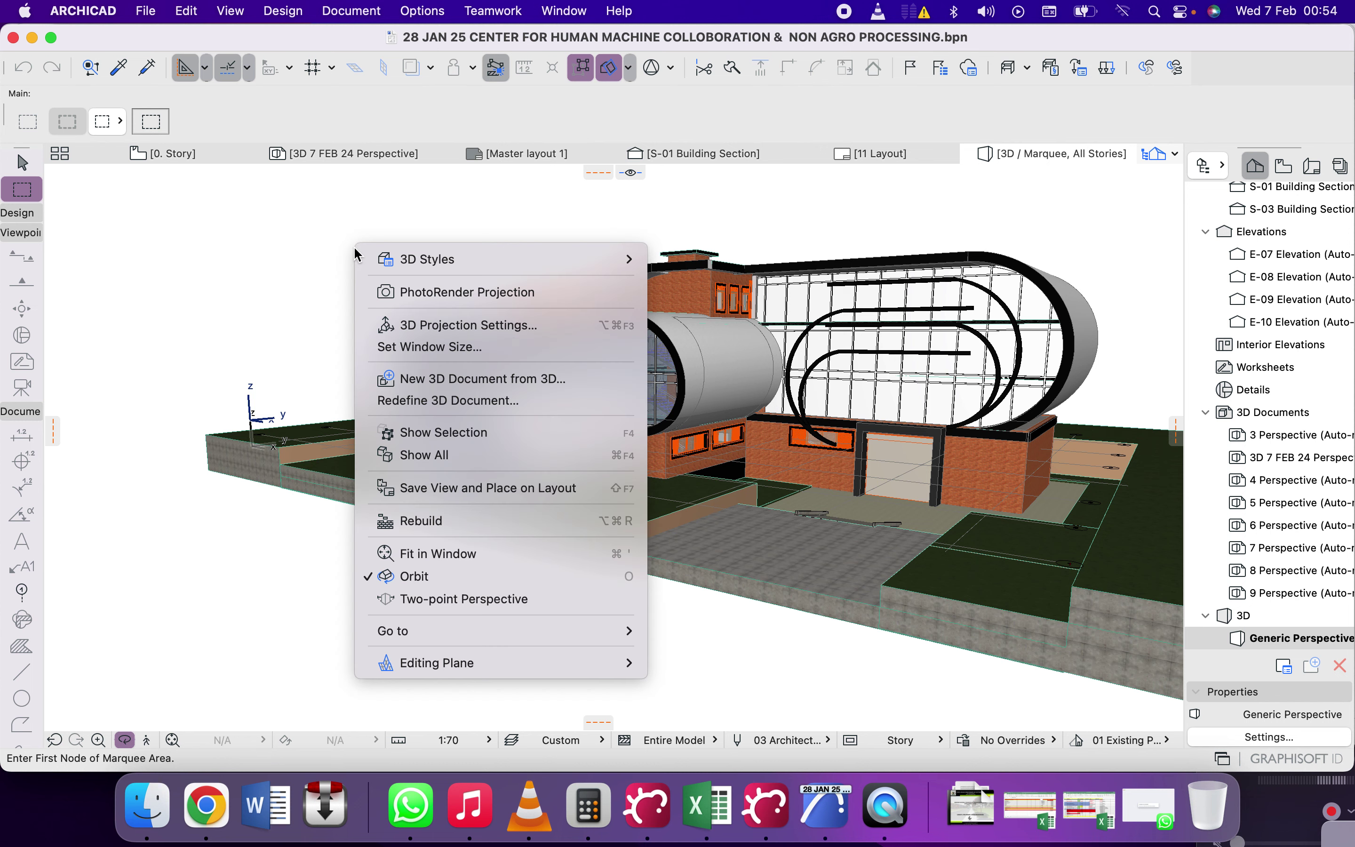
click(422, 379)
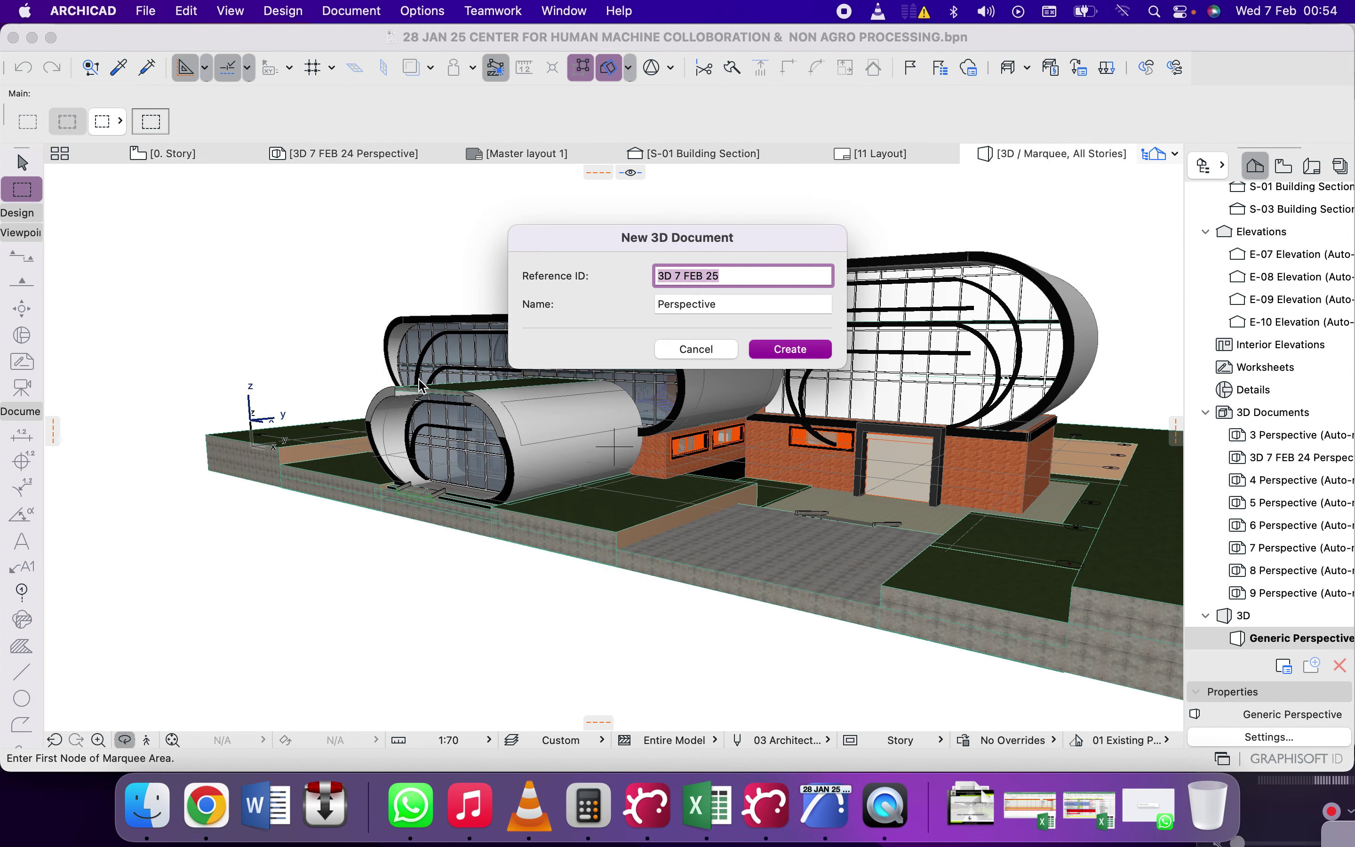
key(Right)
text(REV)
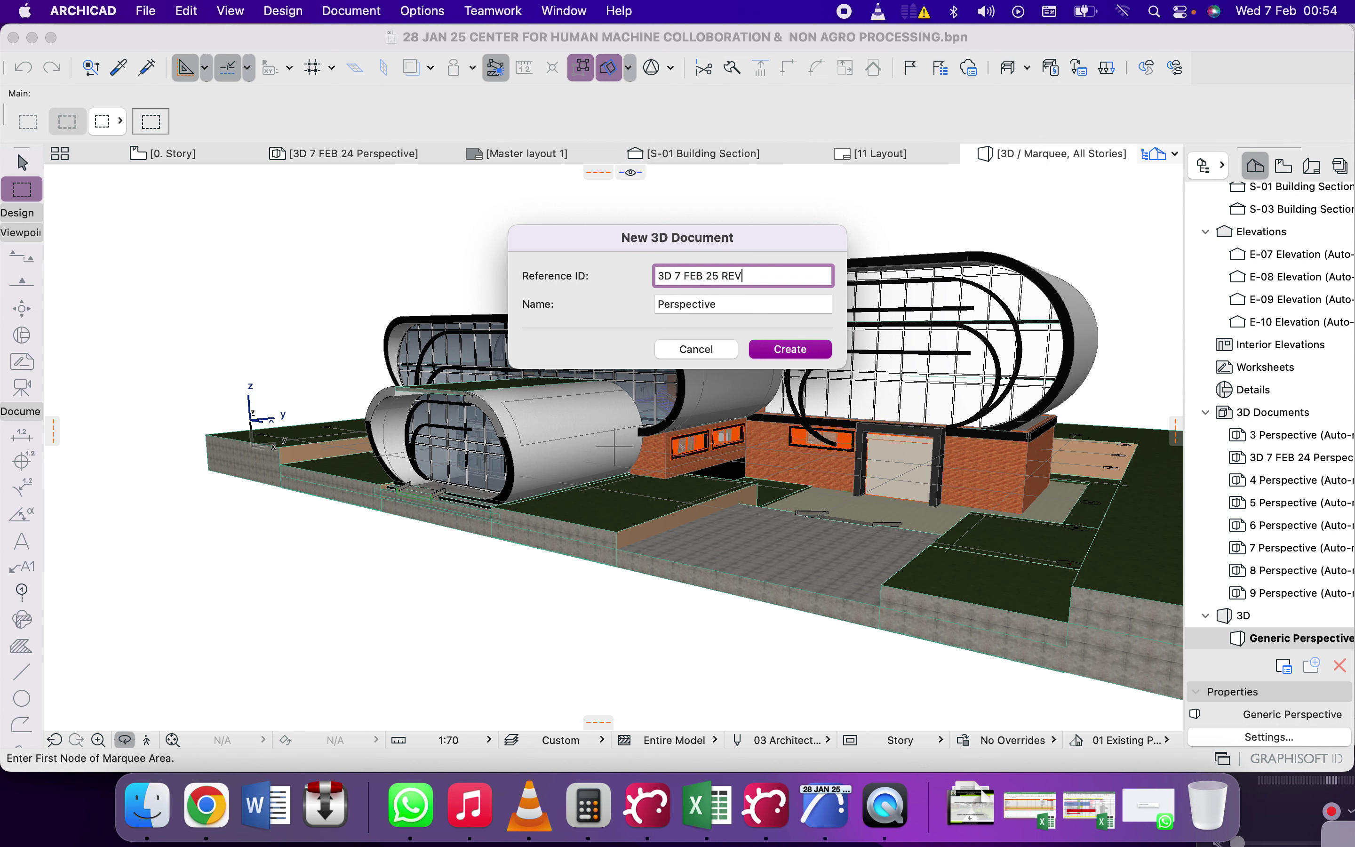
text(2)
click(789, 348)
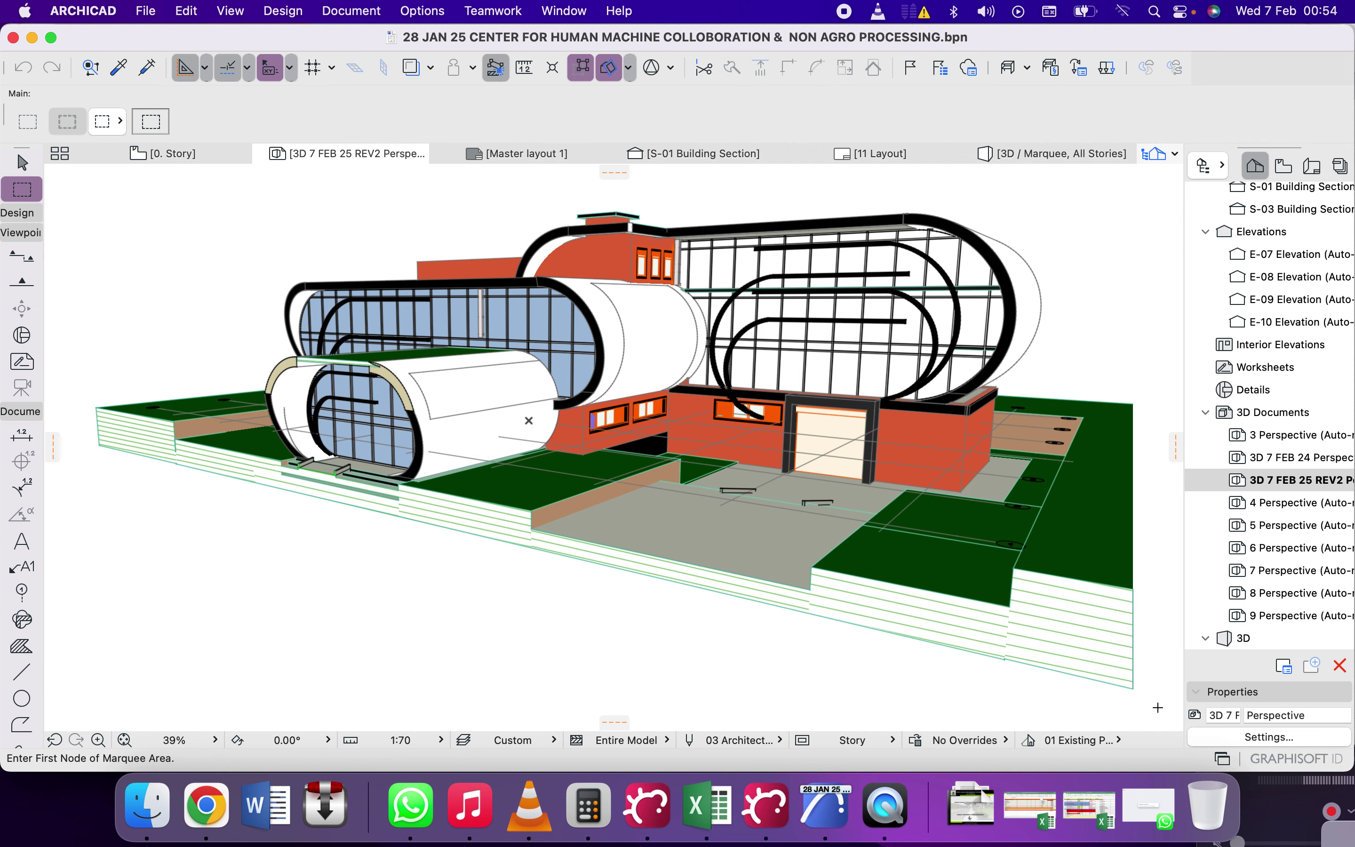
Step: Set the Cut Fill of the 3D 7 FEB 25 REV2 document to Uniform Surface - Color Fill, Non-Shaded
click(1239, 736)
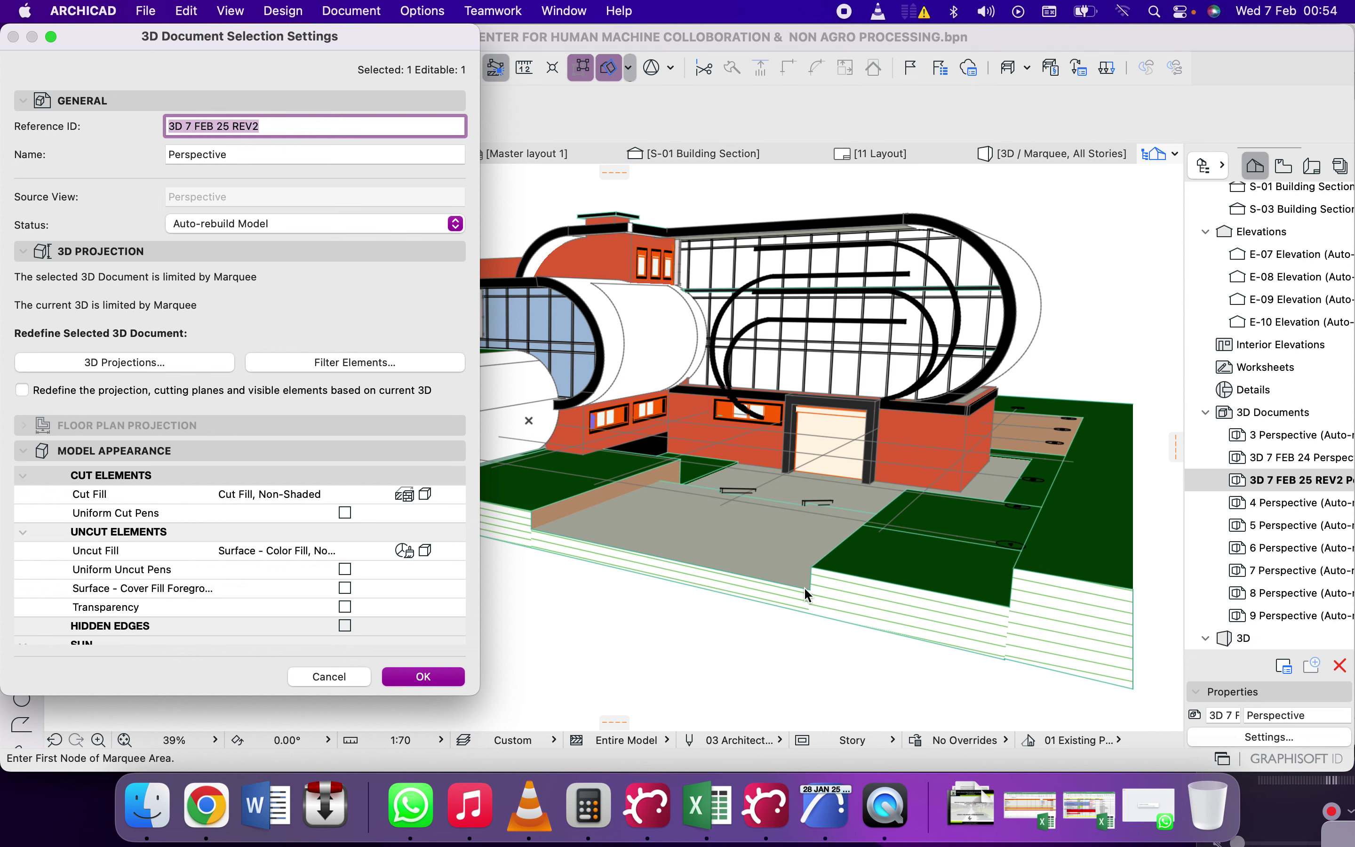
scroll(330, 517, down, 2)
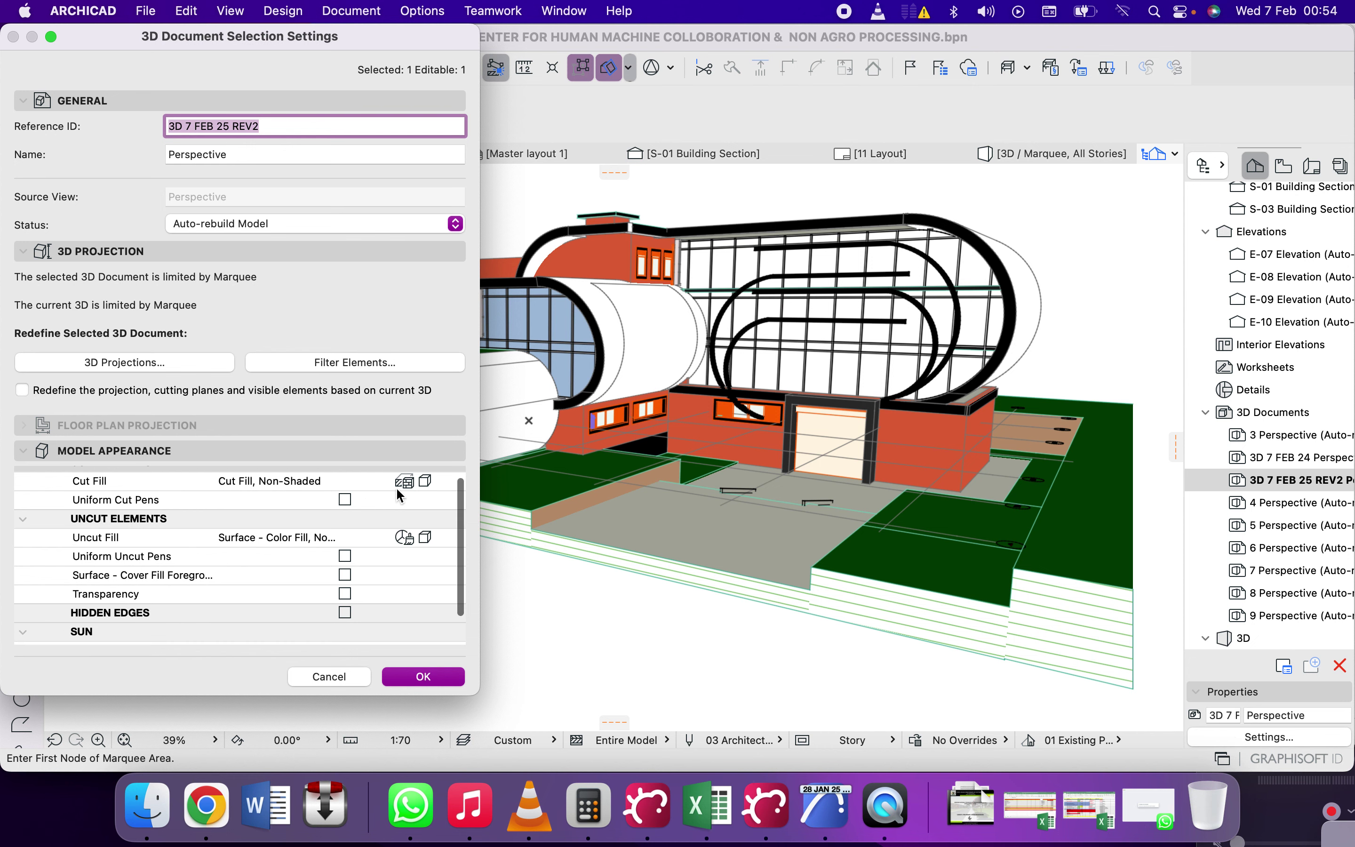
scroll(419, 486, up, 1)
click(423, 495)
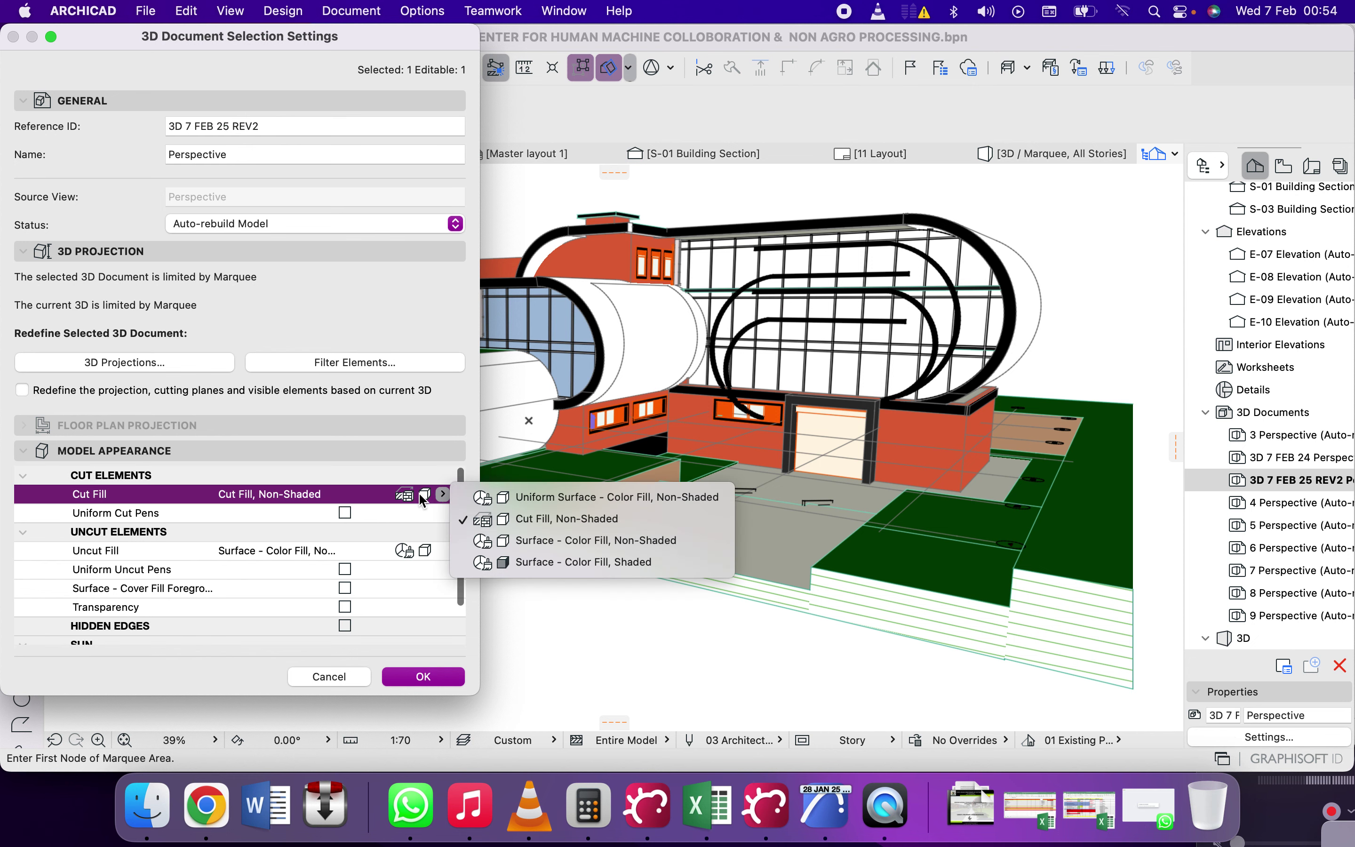
click(506, 503)
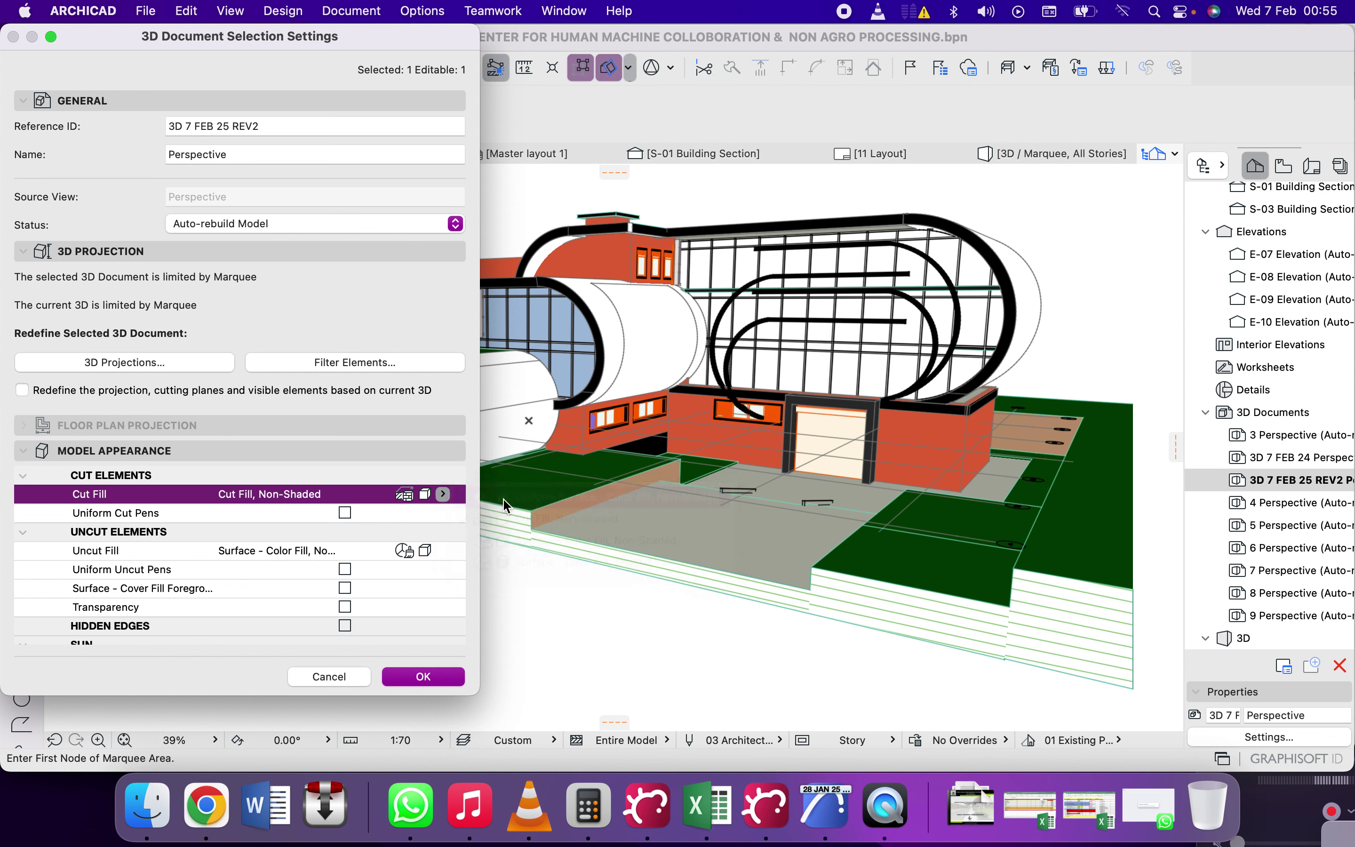
Step: Turn on Uniform Cut Pens for the cut elements and set the Cut Line Pen to pen 7
scroll(373, 514, down, 1)
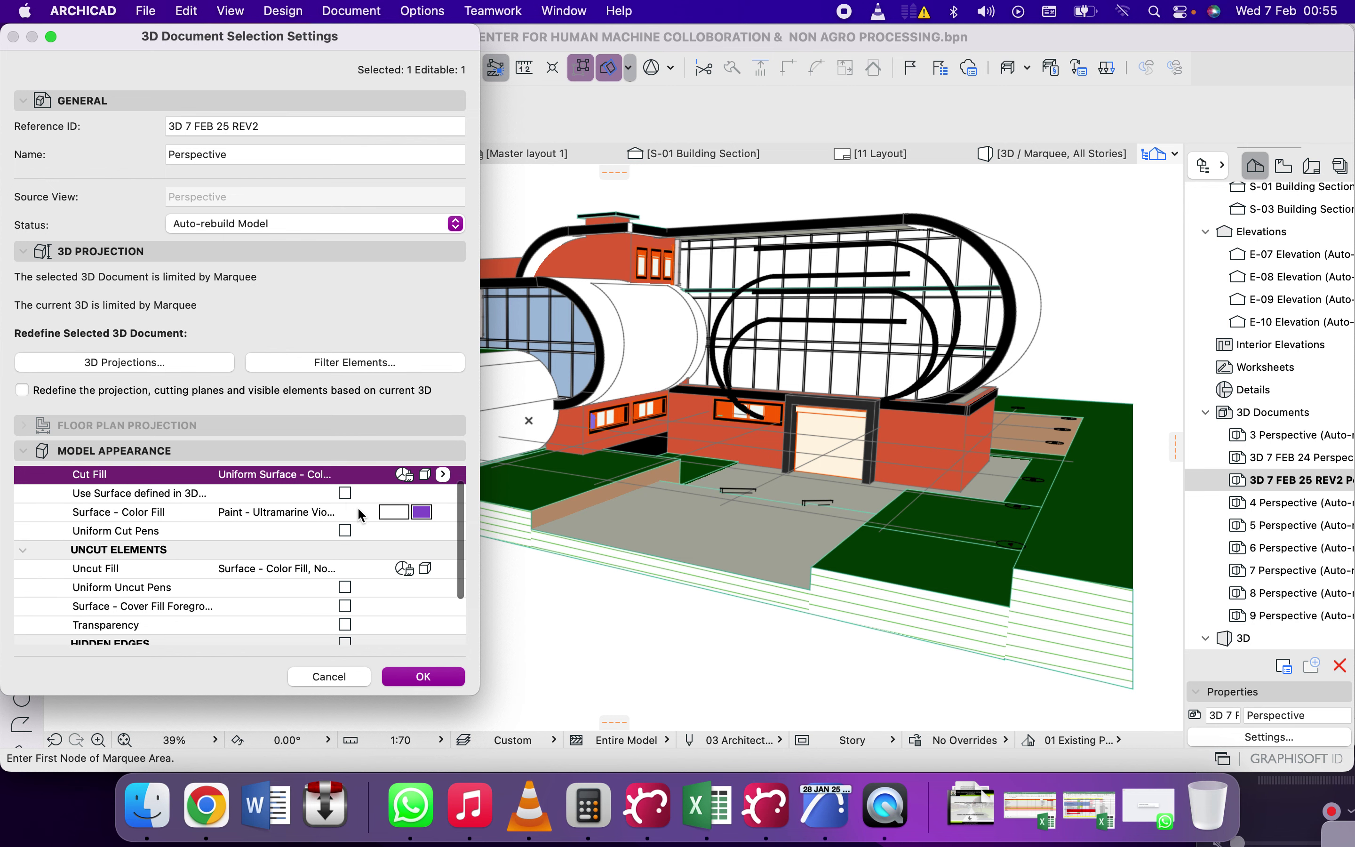
click(421, 513)
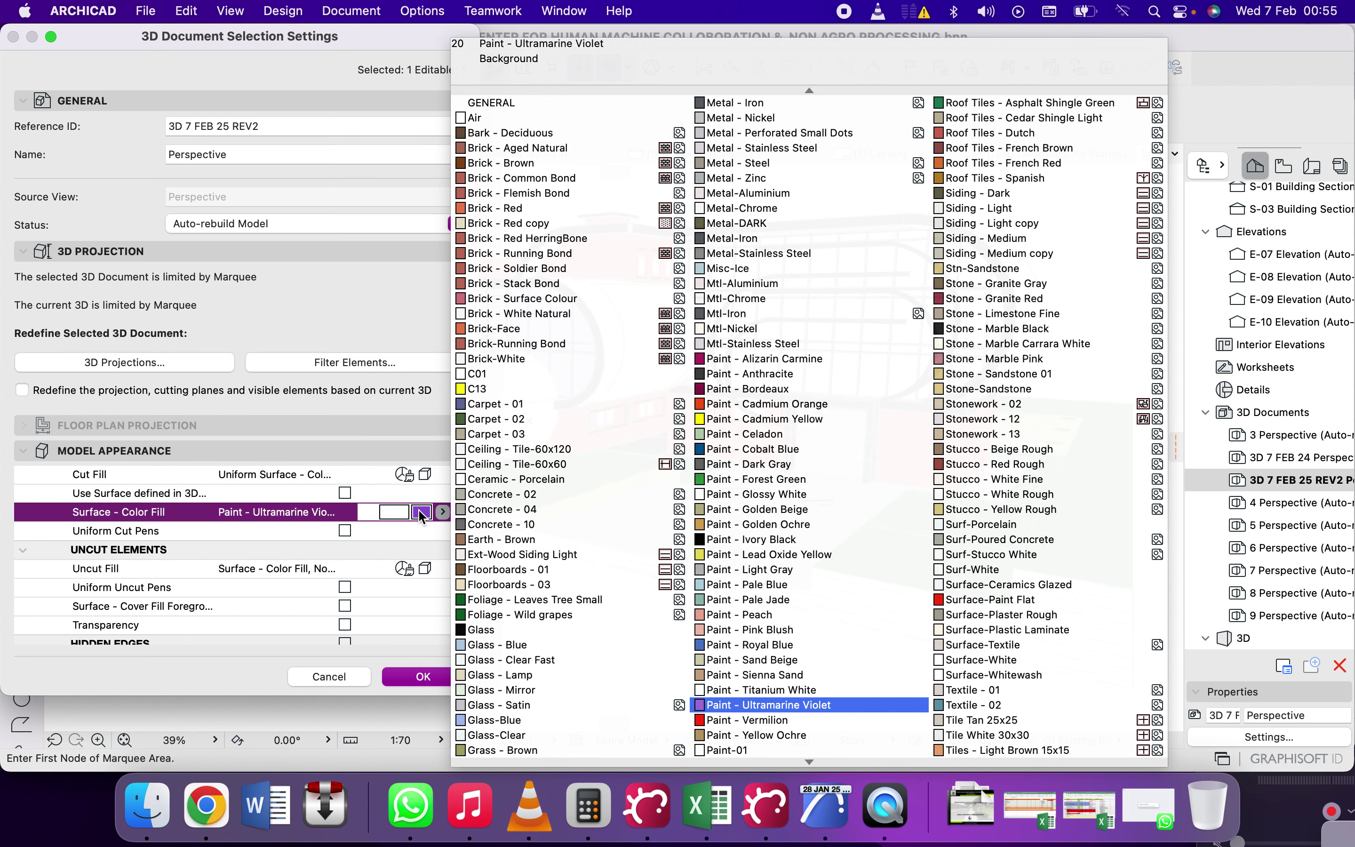
click(421, 513)
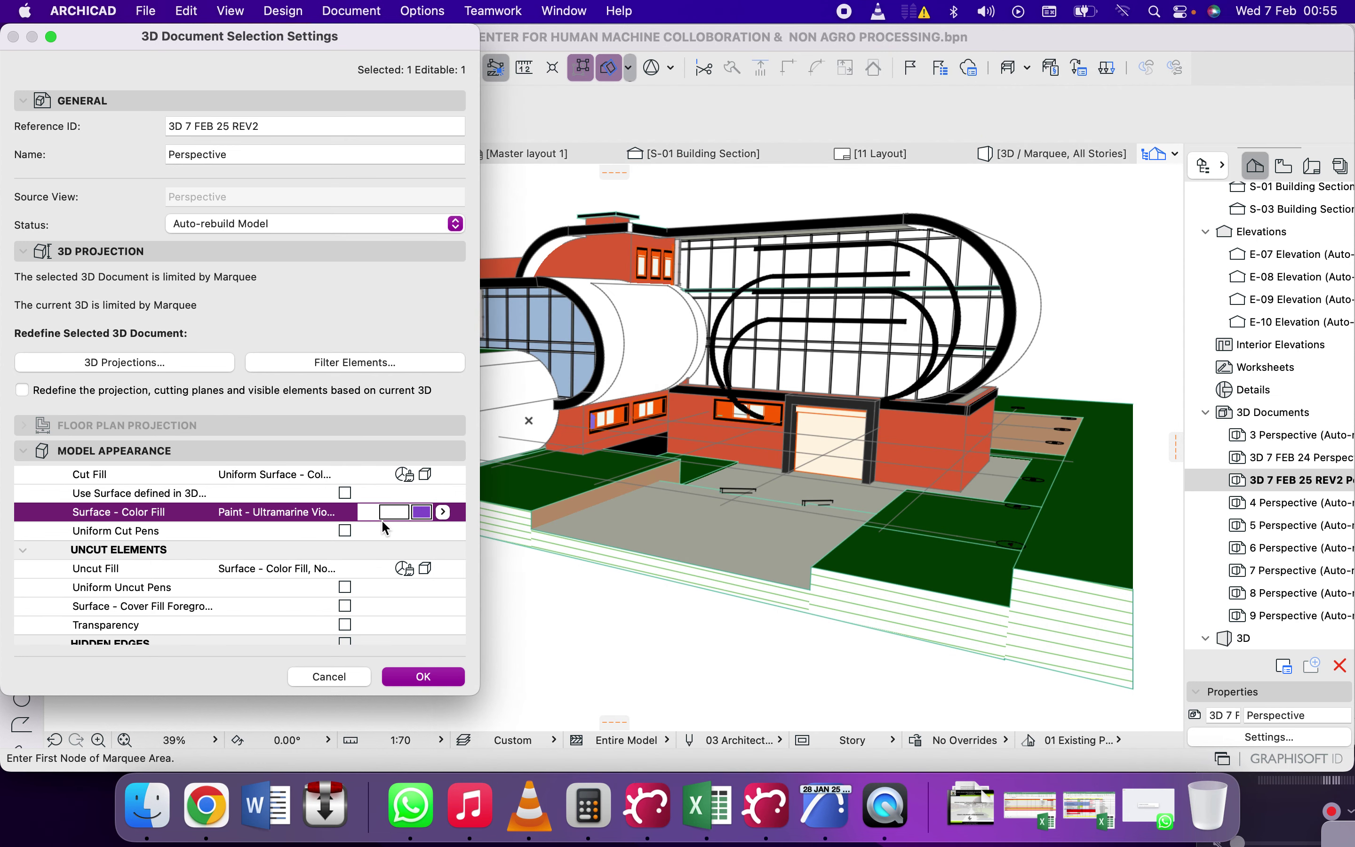
click(345, 530)
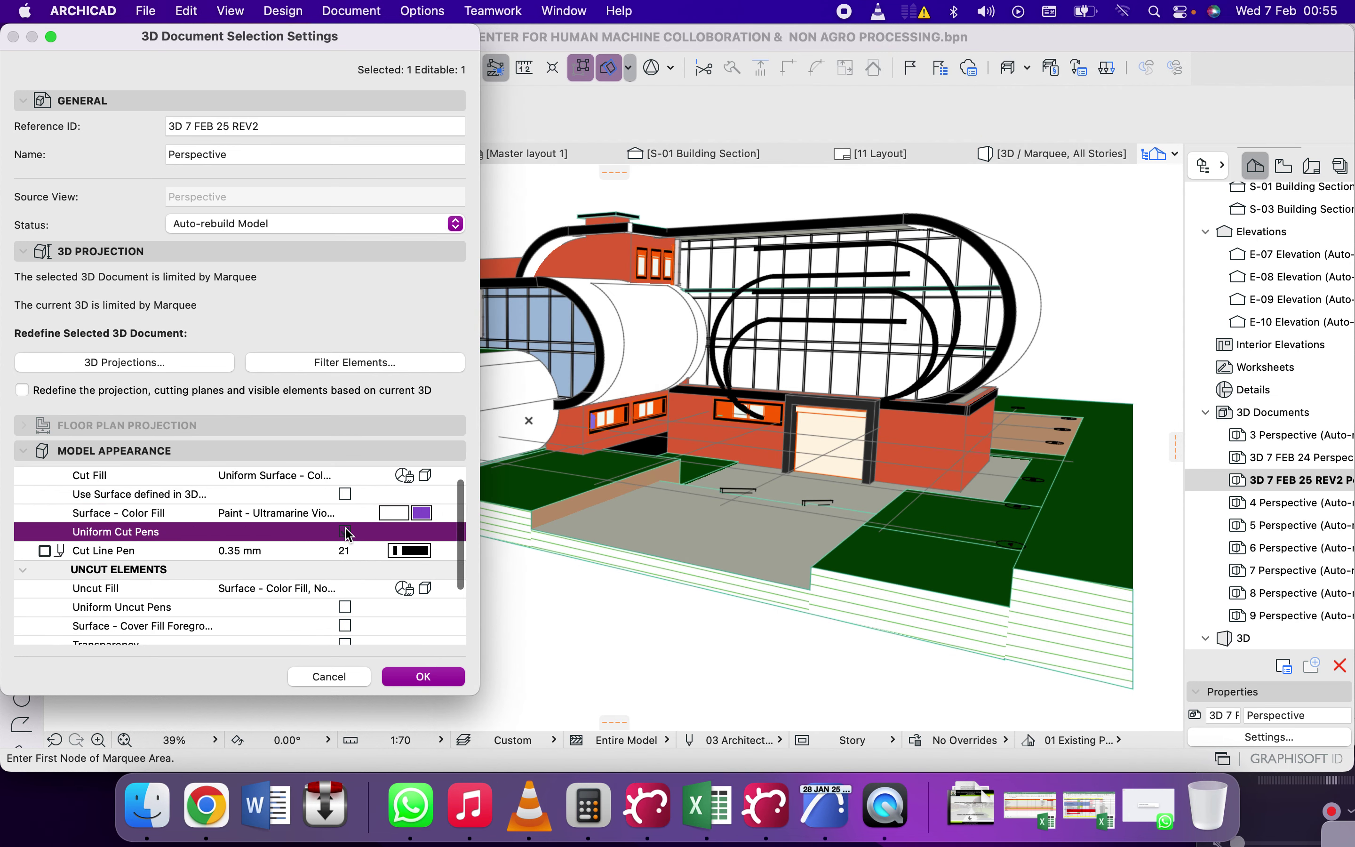
click(409, 553)
click(410, 554)
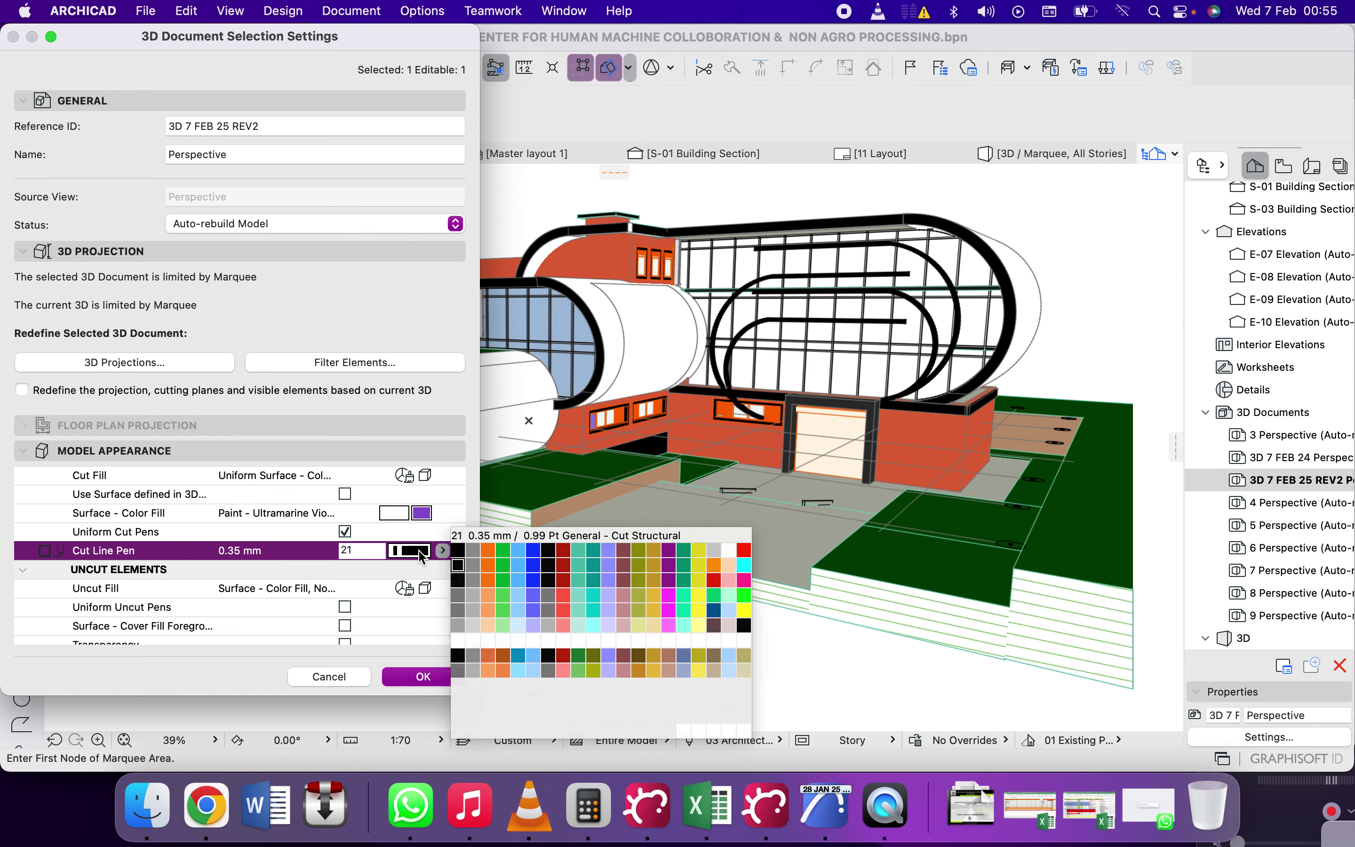
click(548, 552)
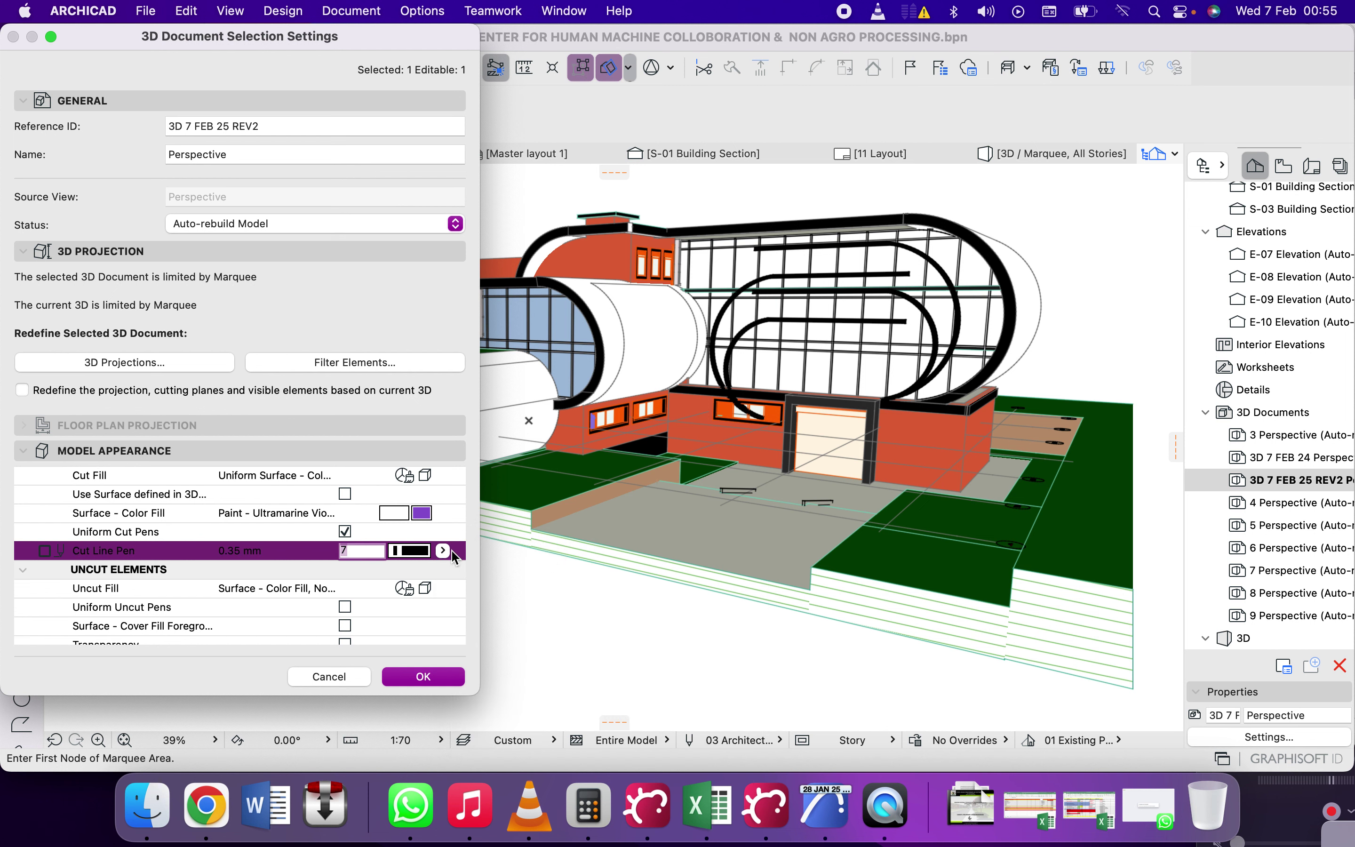
Step: Turn on Uniform Uncut Pens for the uncut elements and set the Uncut Line Pen to pen 1, 0.13 mm
scroll(253, 546, down, 3)
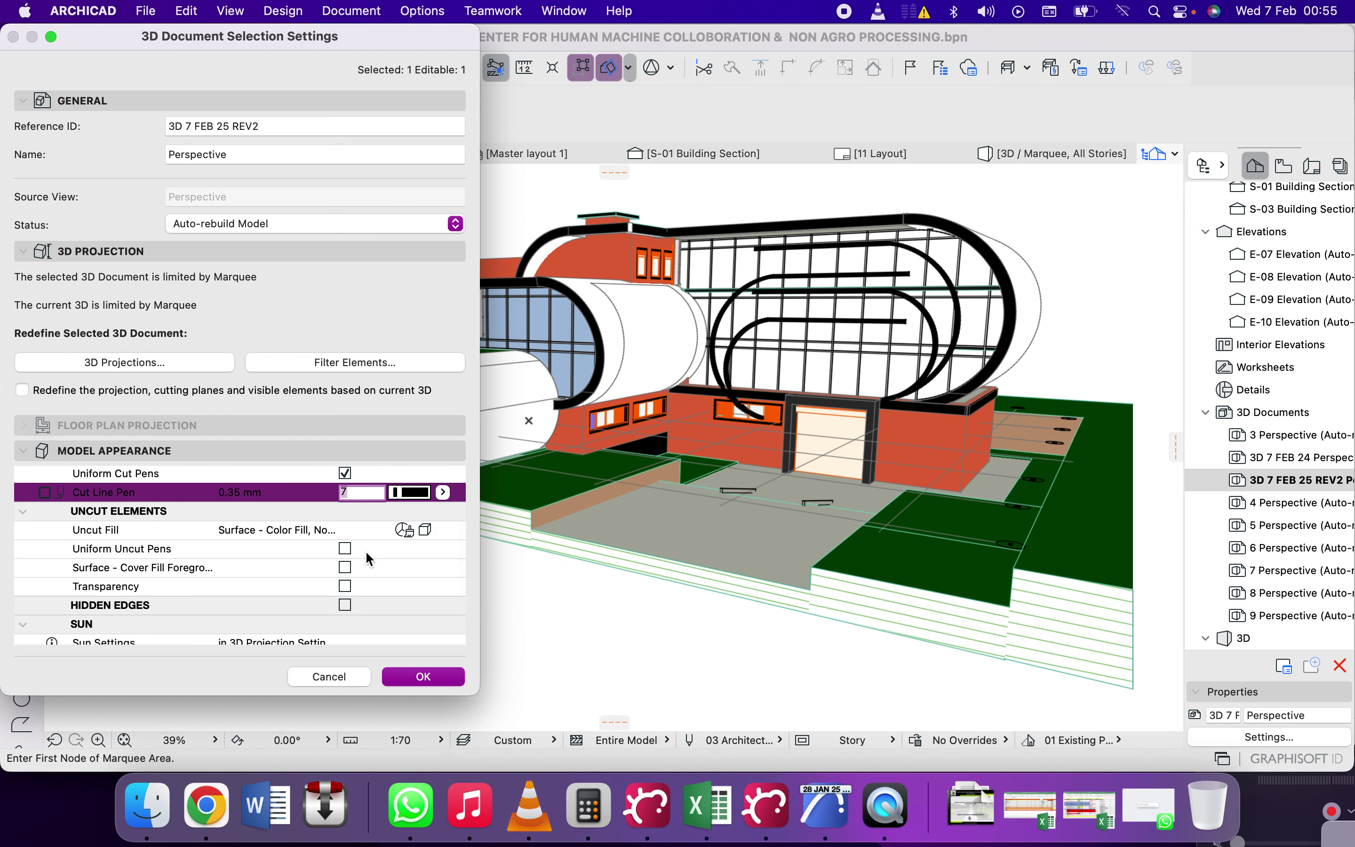
click(345, 549)
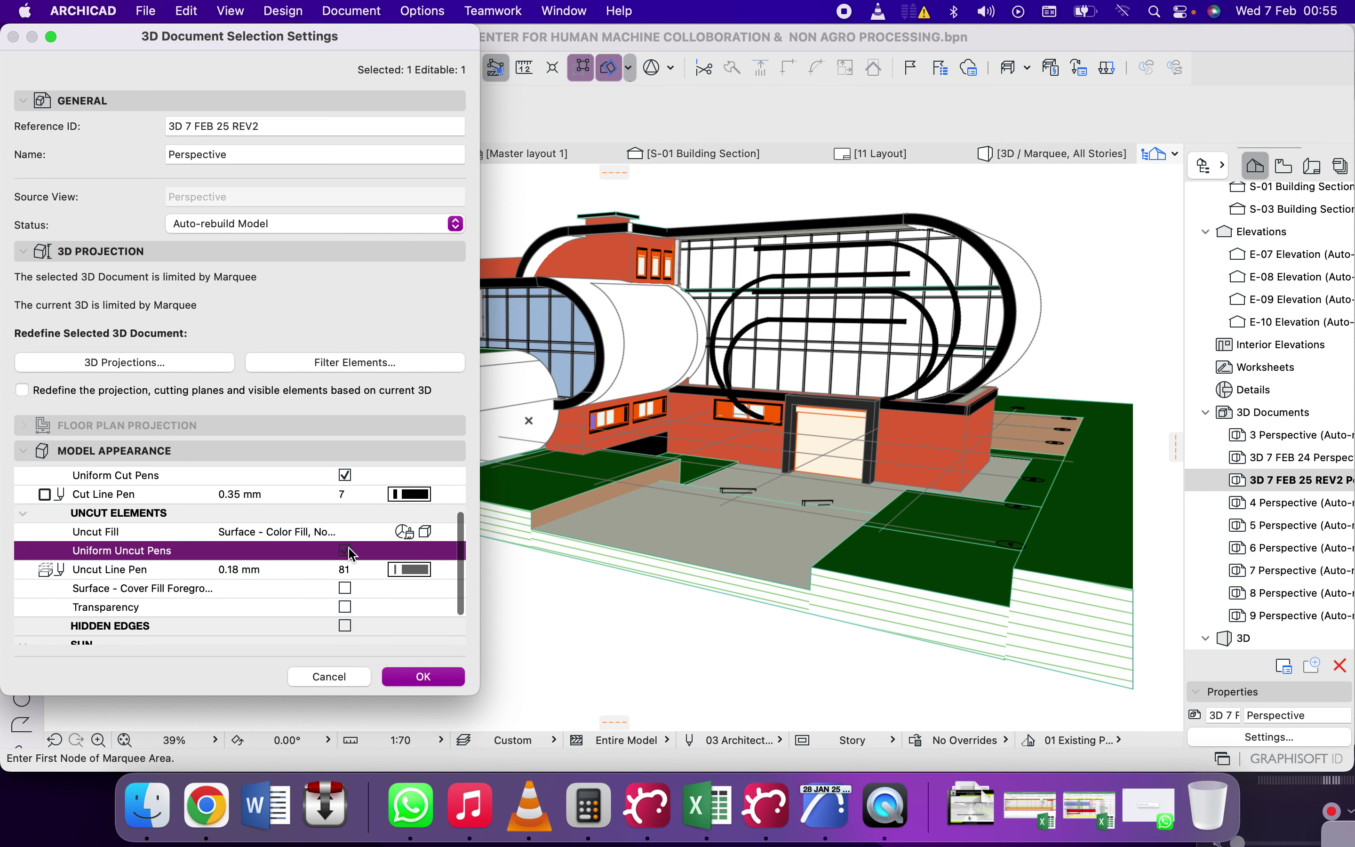
click(405, 571)
click(457, 569)
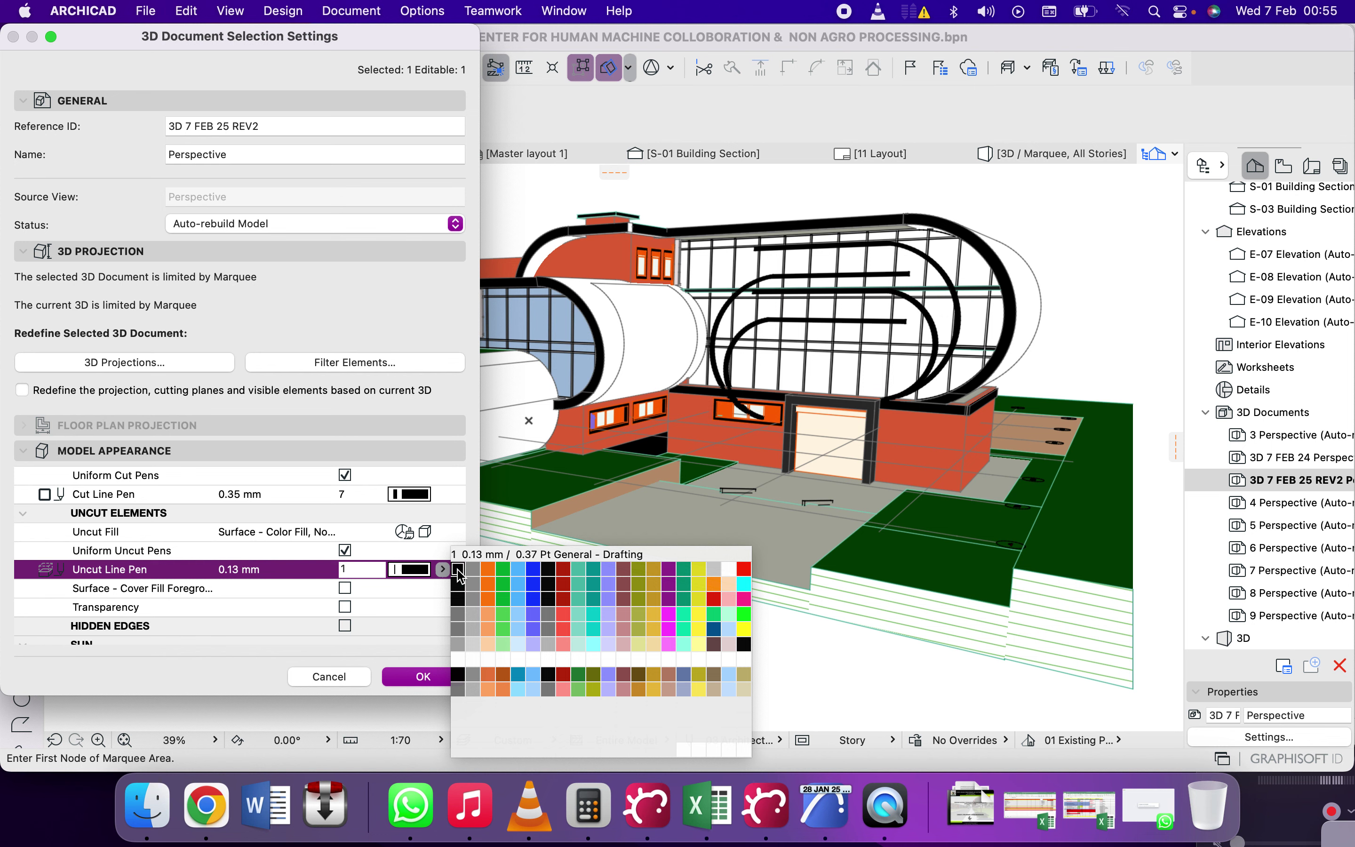
click(458, 570)
Step: Enable shadows in the 3D document and set the Shadow Polygons fill to 25 %
scroll(374, 558, down, 3)
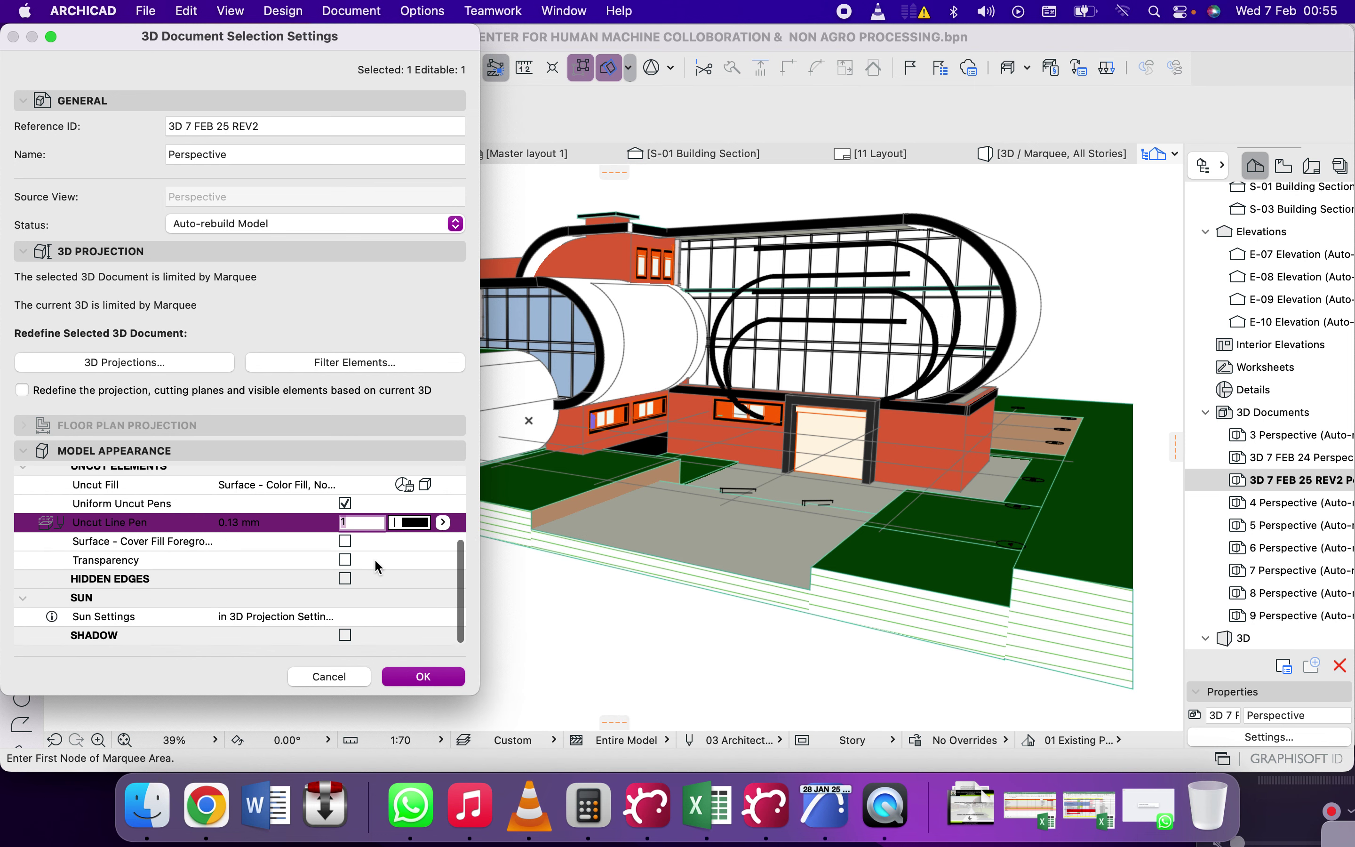
click(345, 635)
scroll(415, 557, down, 3)
click(410, 598)
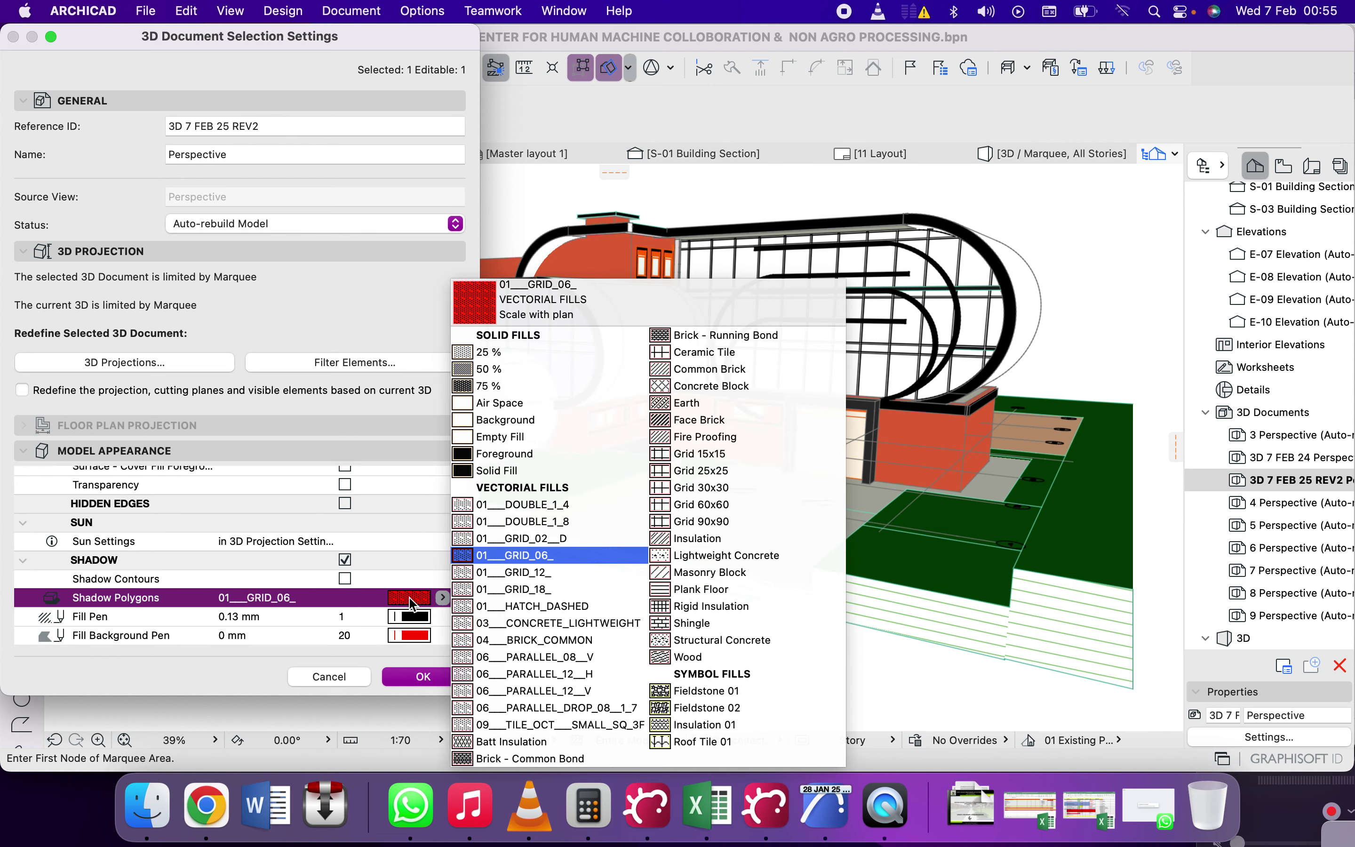
click(490, 352)
Step: Set the shadow's Fill Background Pen to Window Background and its Fill Pen to pen 1, and apply the document settings
scroll(418, 622, down, 2)
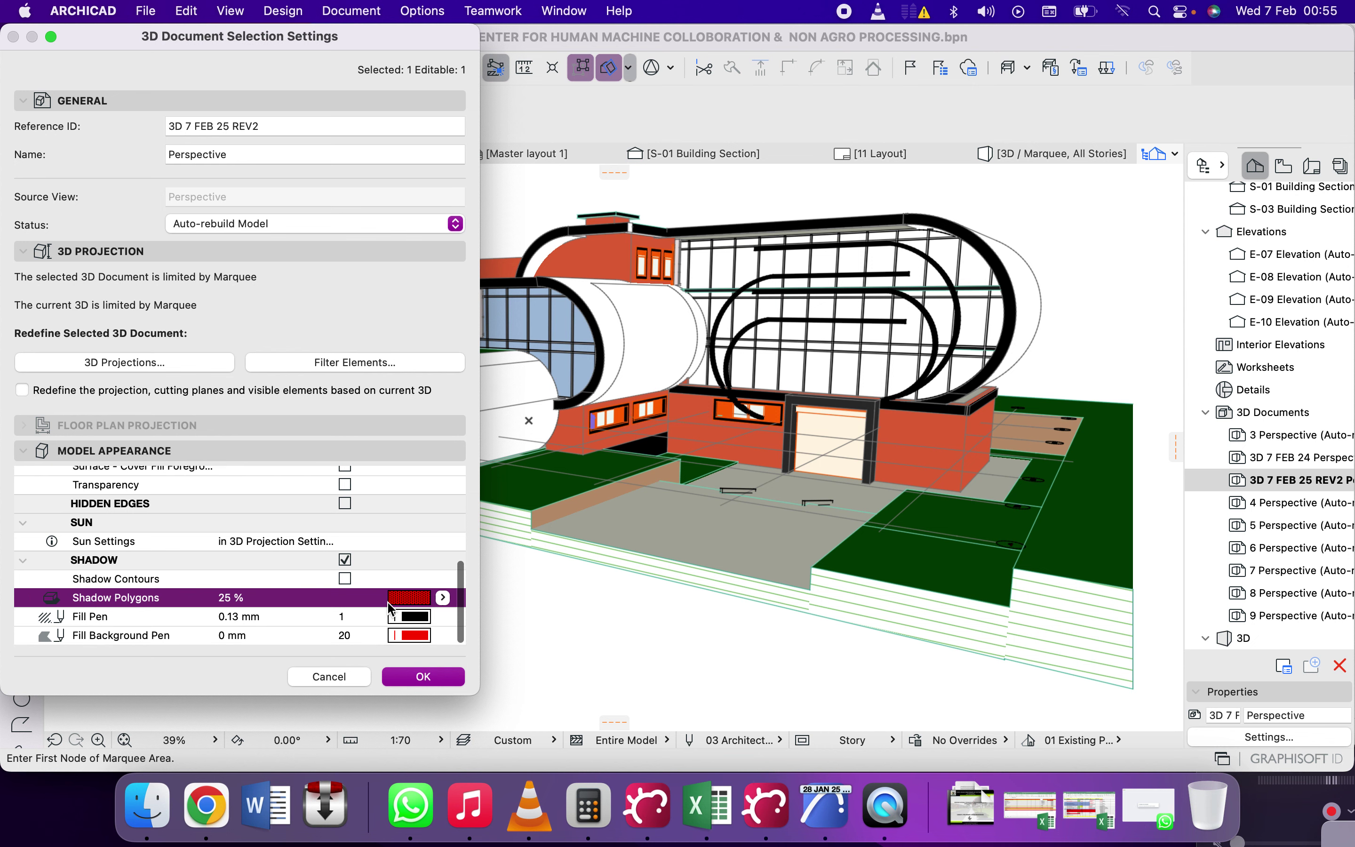
click(417, 636)
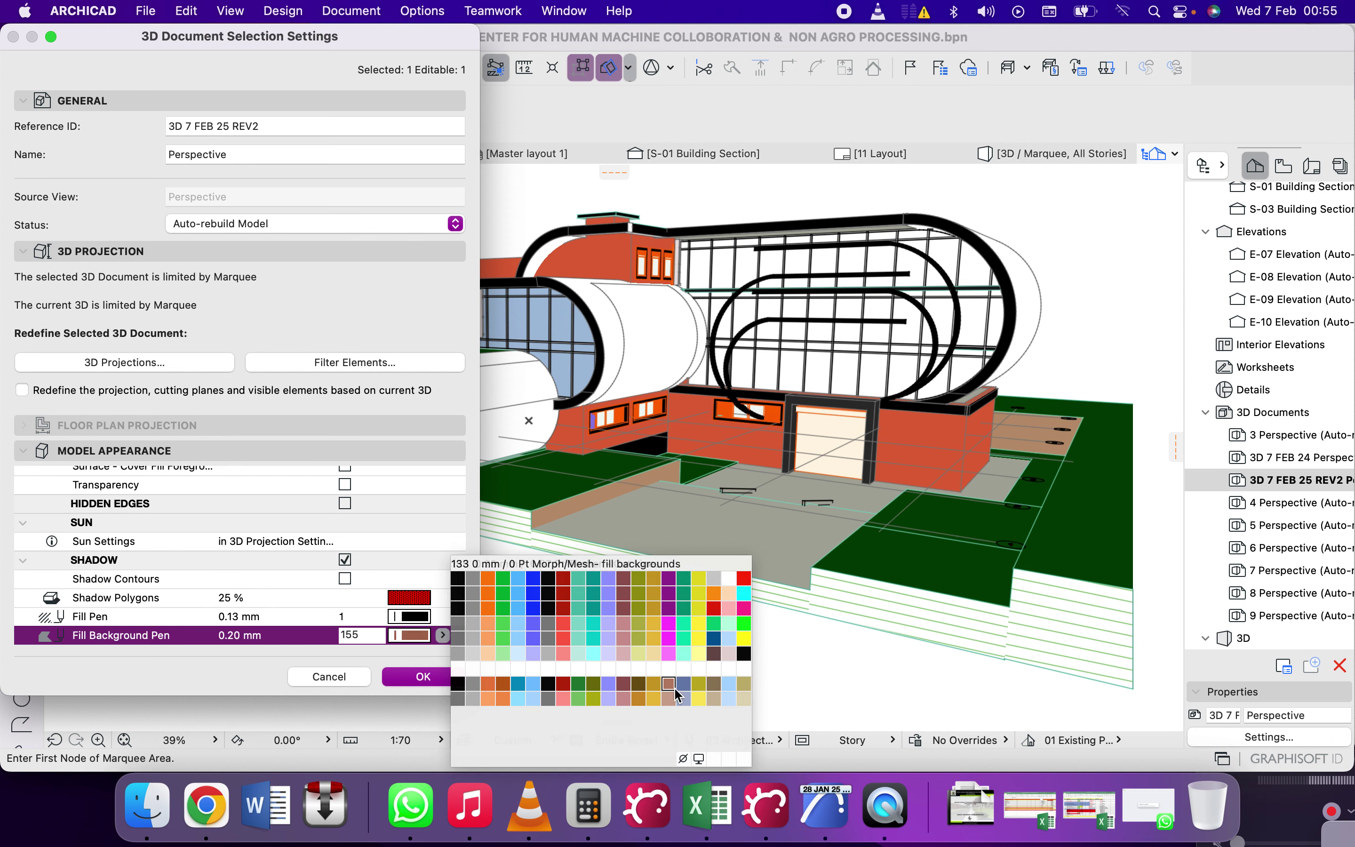
click(699, 759)
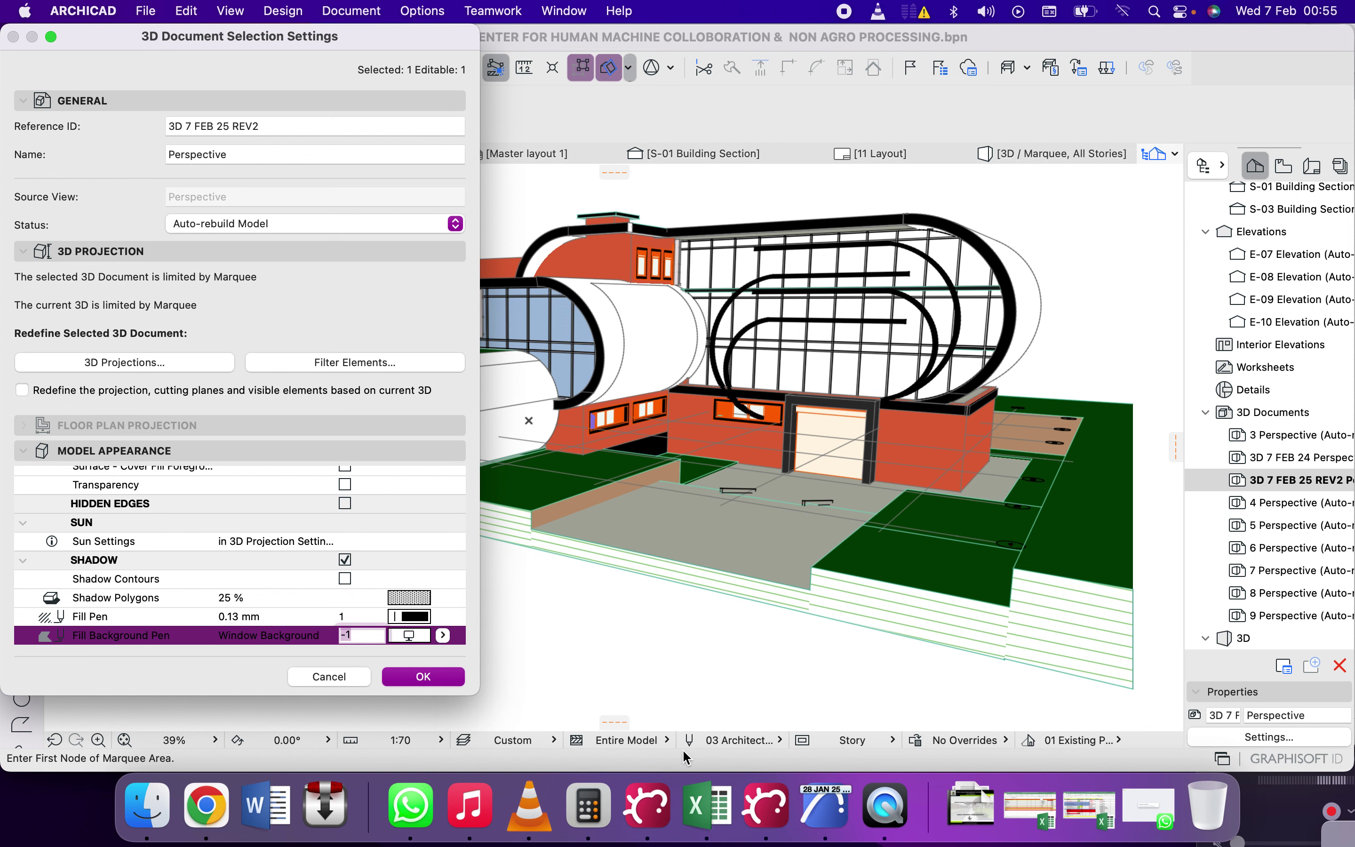
click(411, 616)
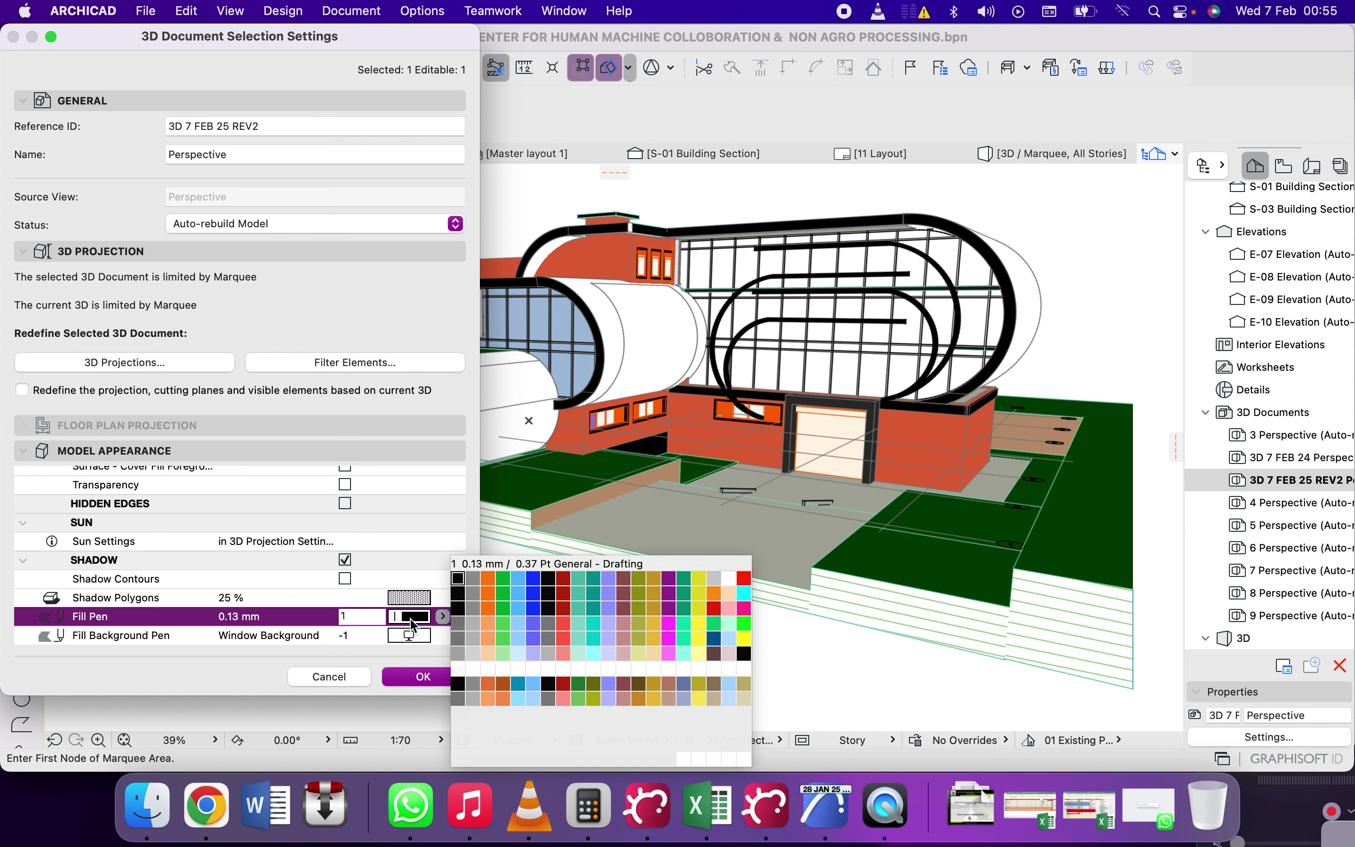
click(457, 580)
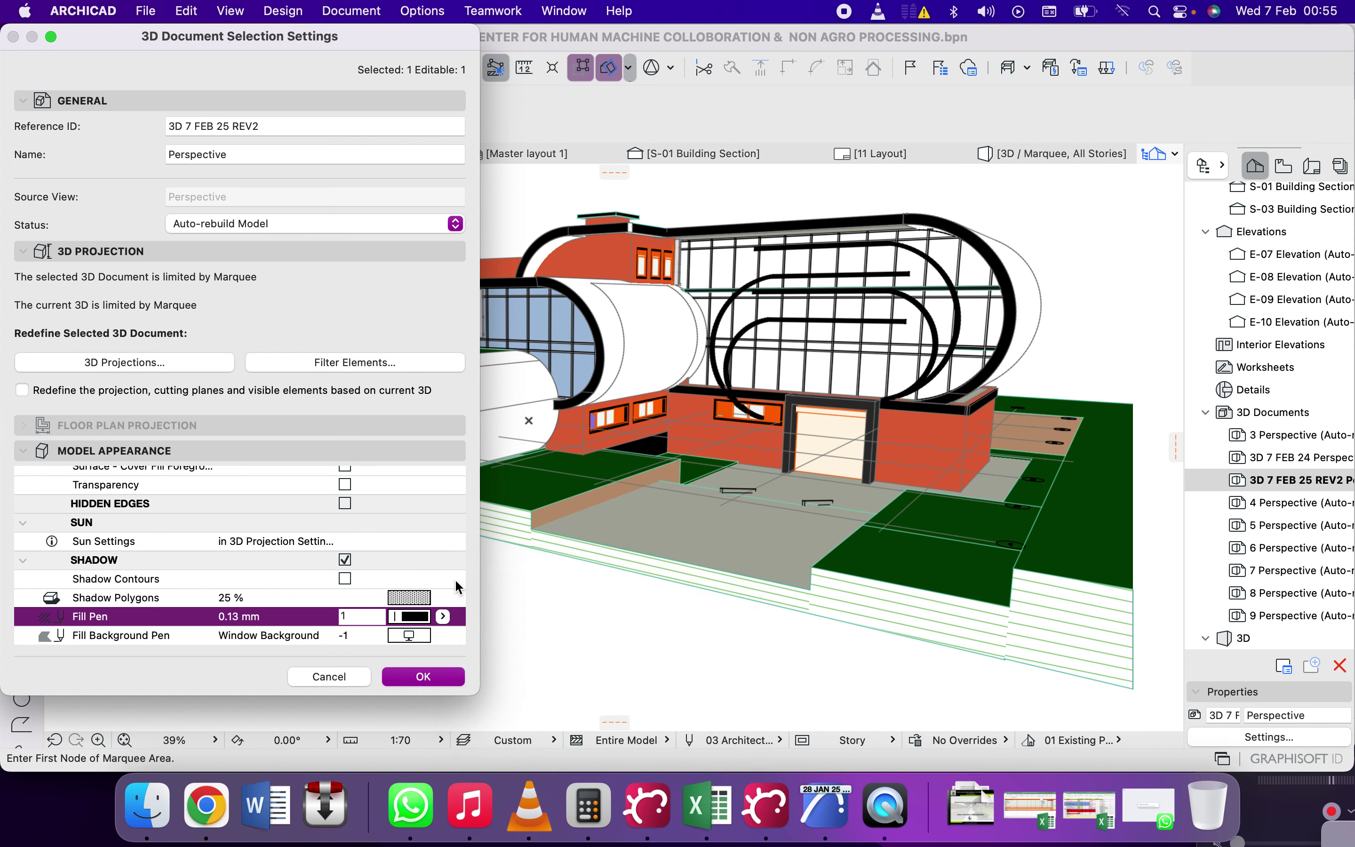
click(405, 679)
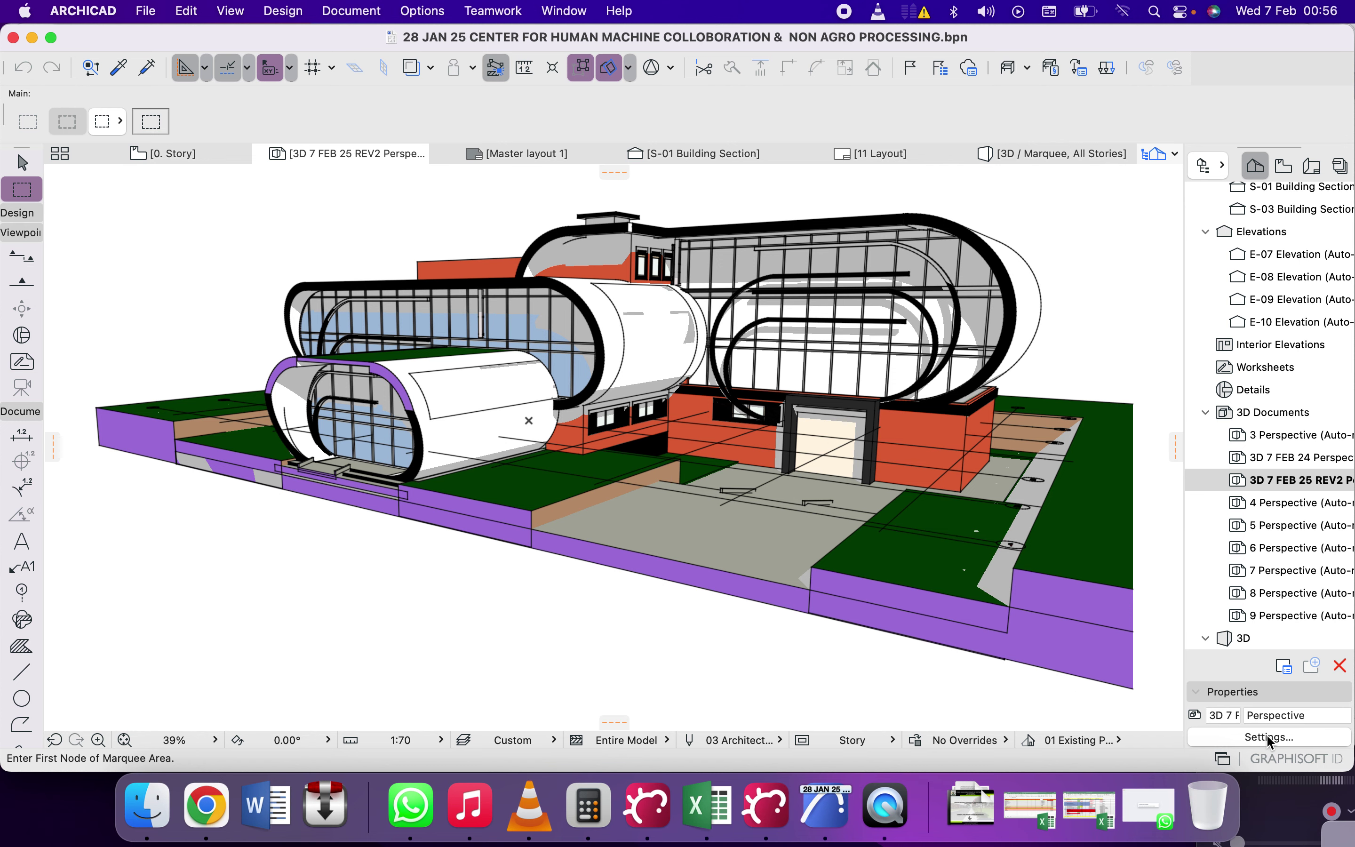
Step: Set the Uncut Fill of the 3D 7 FEB 25 REV2 document to Uniform Pen - Color Fill, Non-Shaded, and apply it
click(1266, 735)
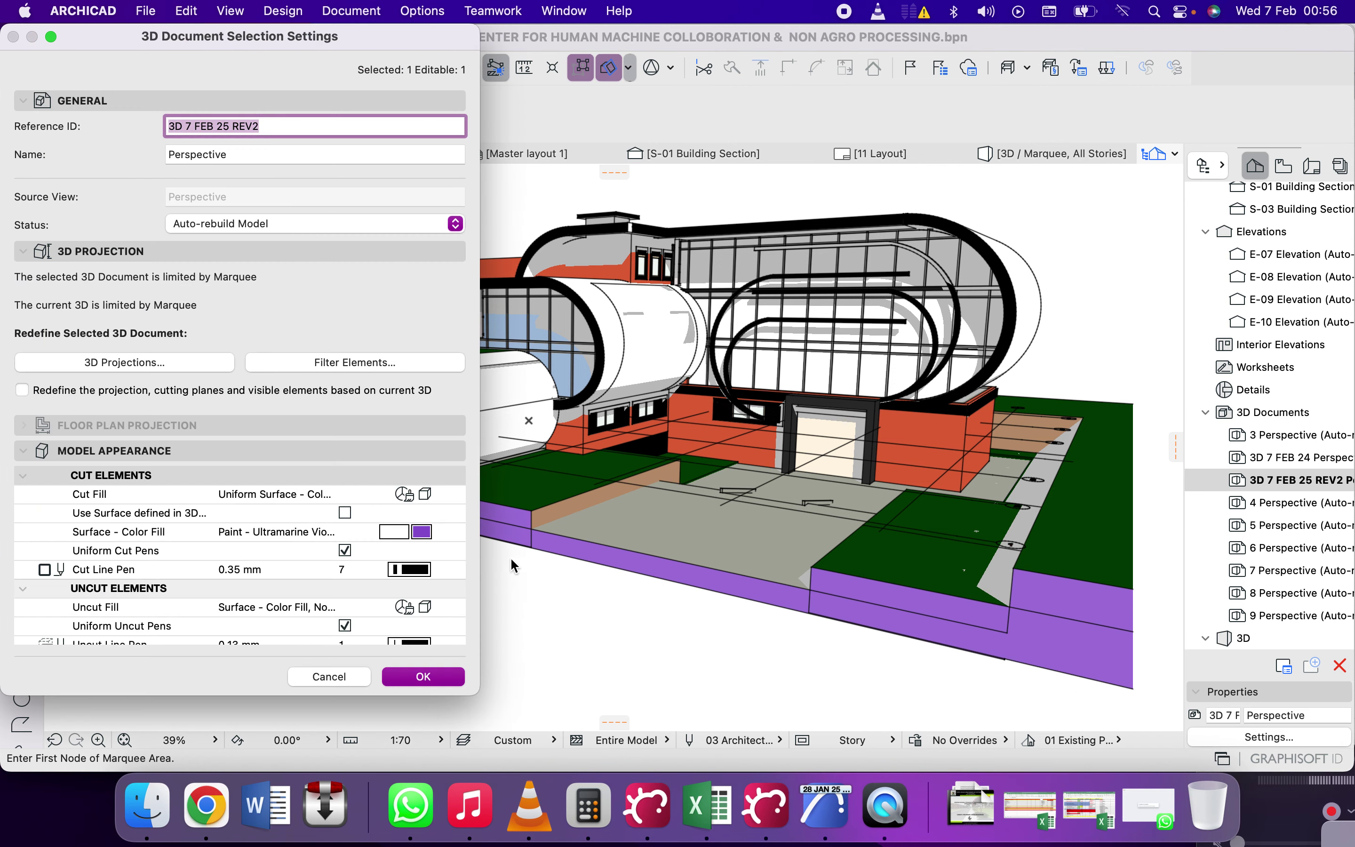
scroll(430, 568, up, 1)
scroll(432, 574, down, 2)
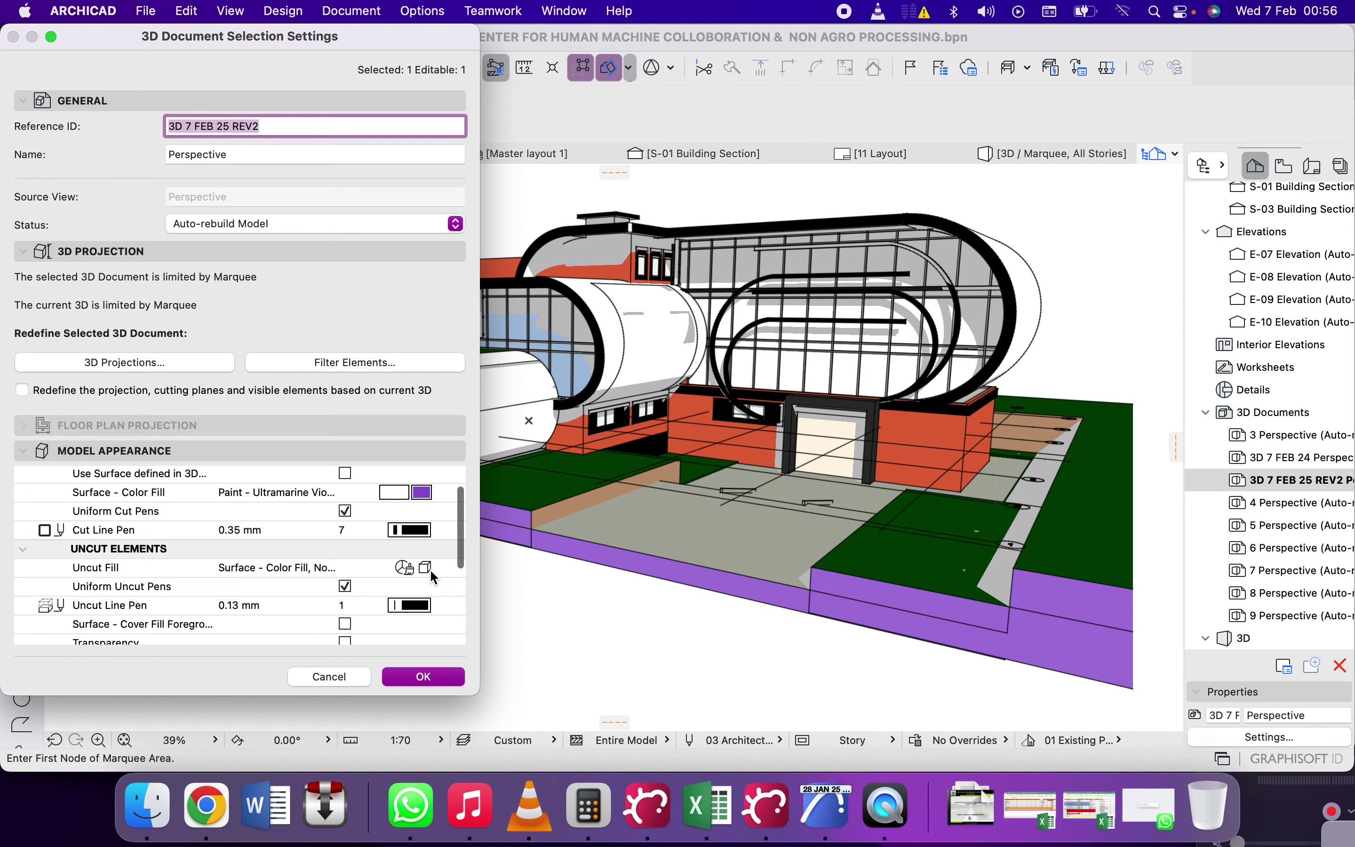
click(413, 566)
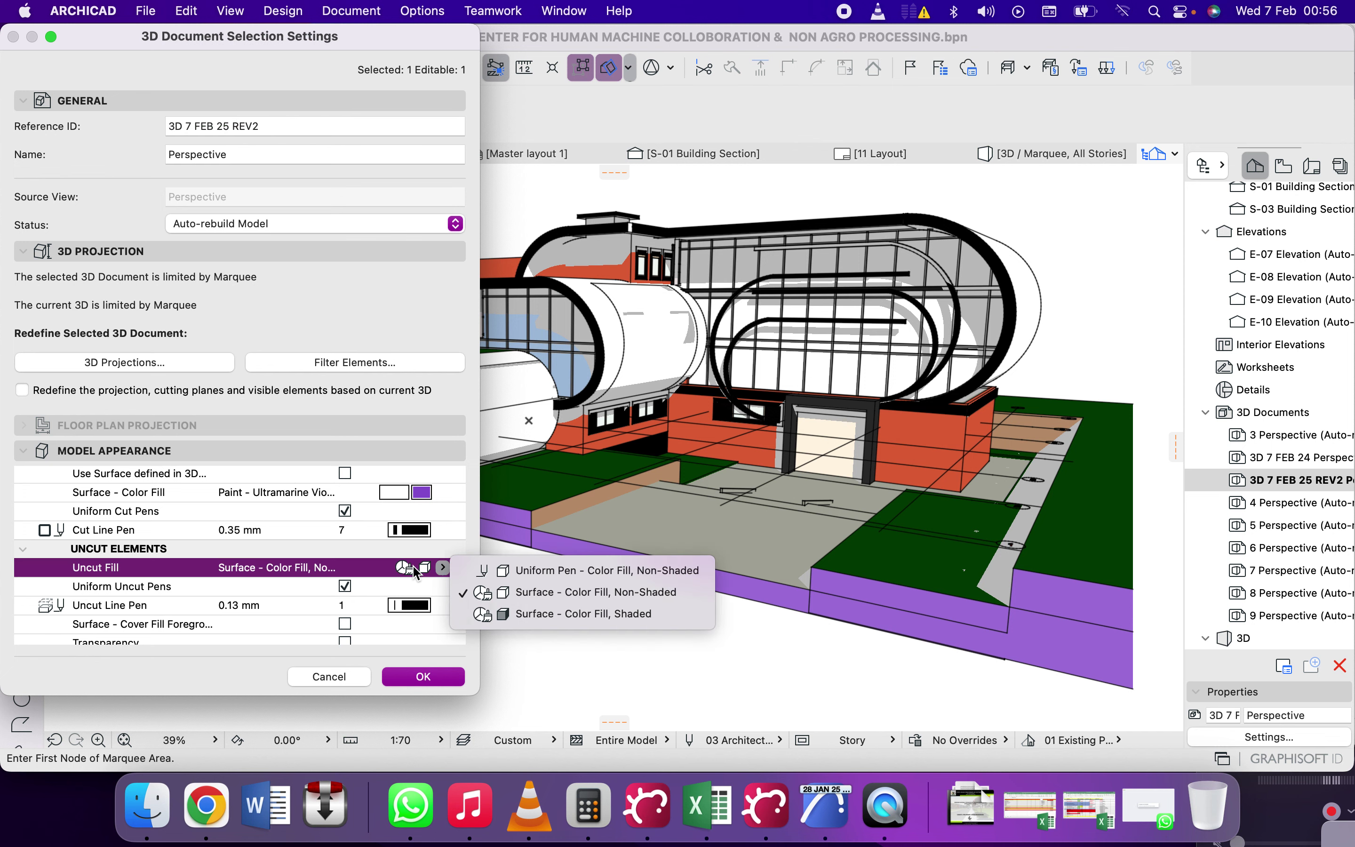
click(513, 570)
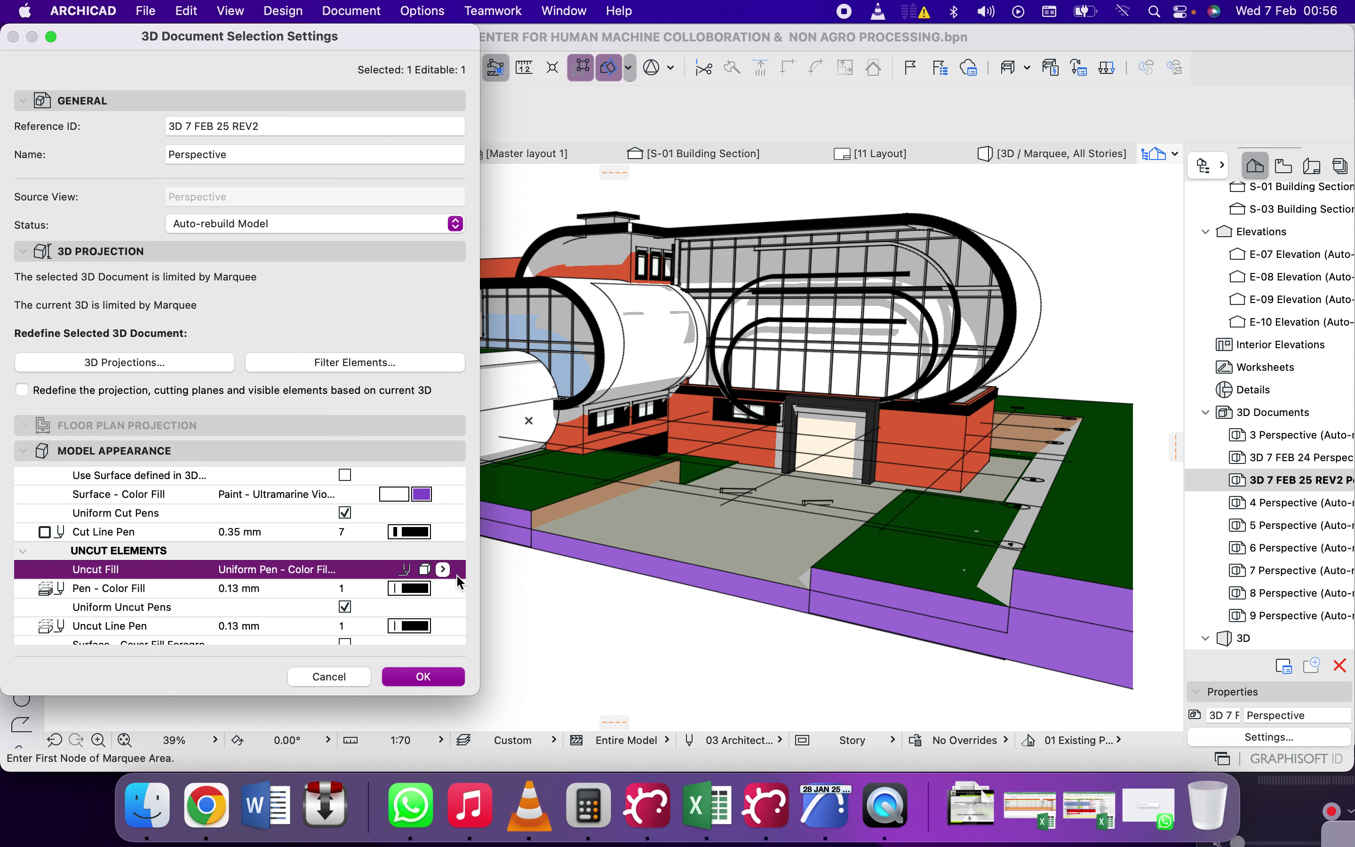
scroll(457, 574, down, 3)
click(424, 677)
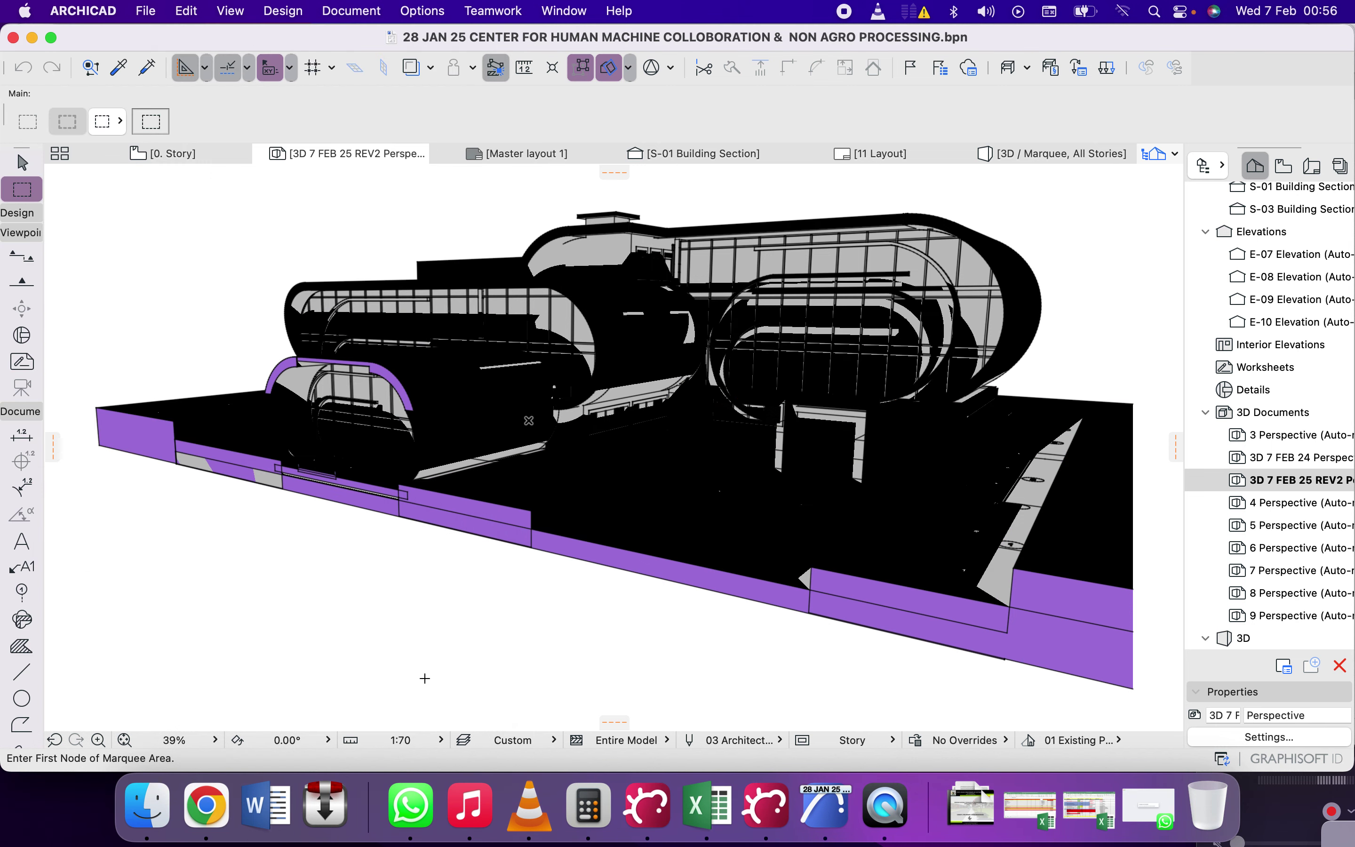
Step: Set the uncut elements' Pen - Color Fill to Window Background in the document settings and apply it
click(1249, 738)
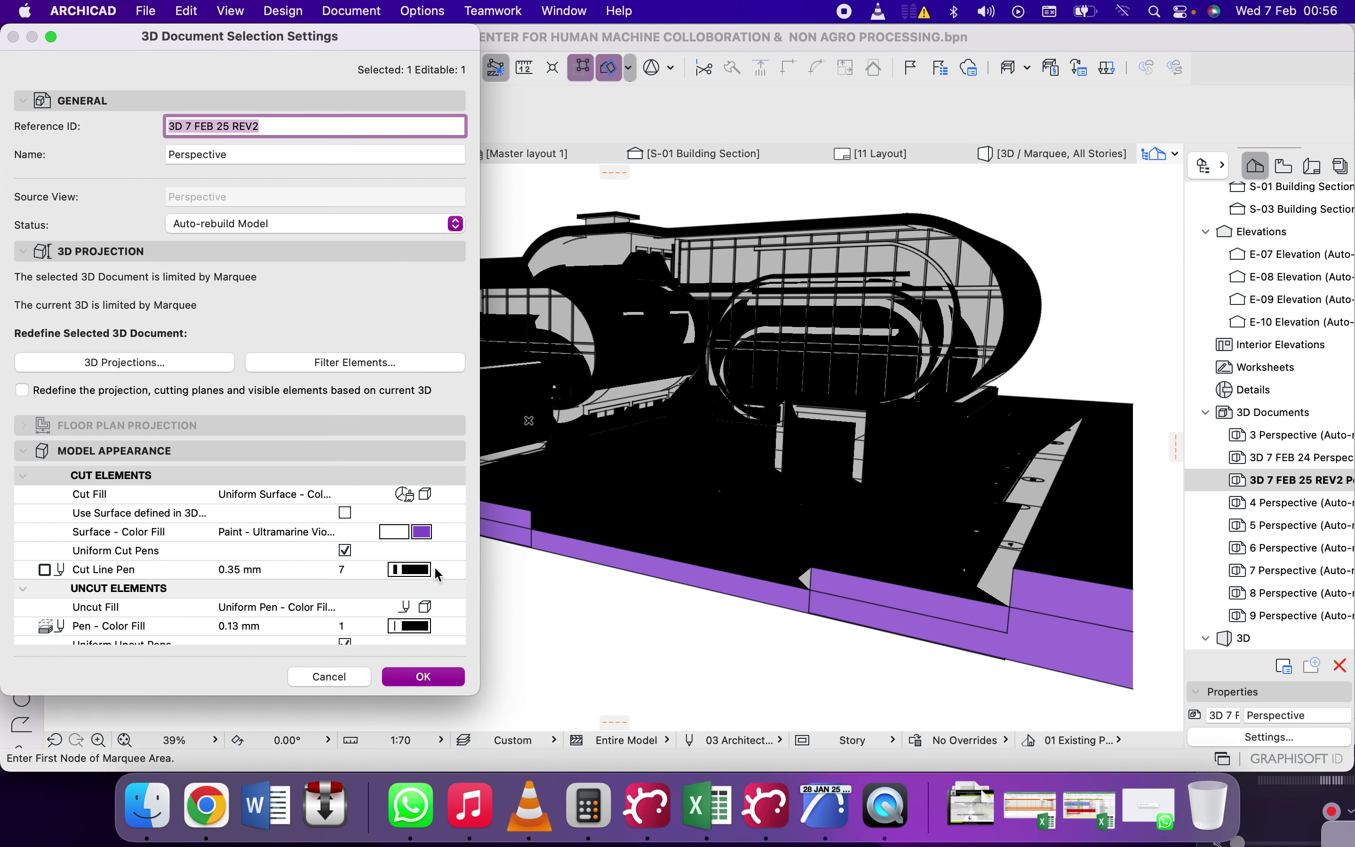
scroll(392, 583, down, 1)
scroll(392, 582, down, 4)
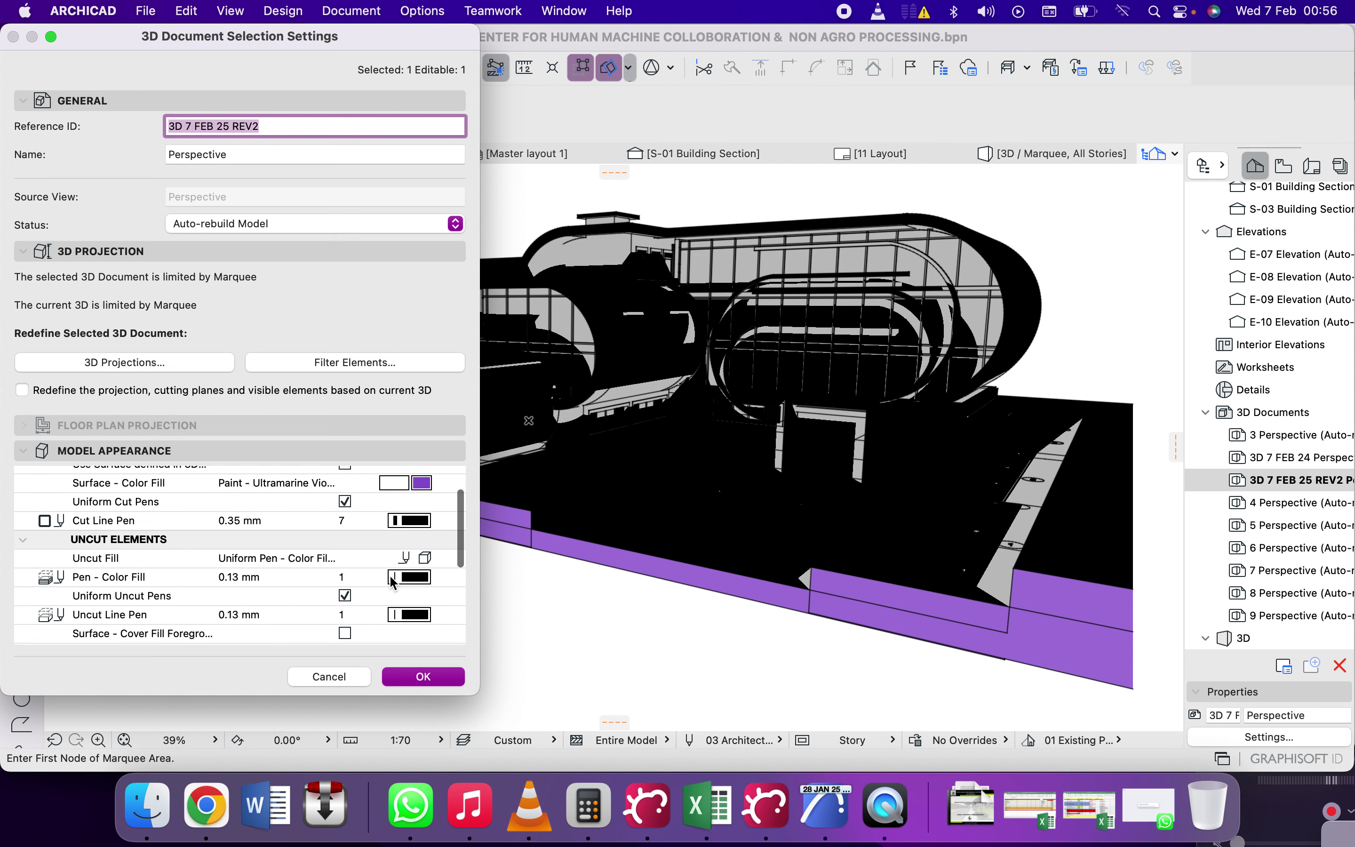
scroll(347, 591, down, 1)
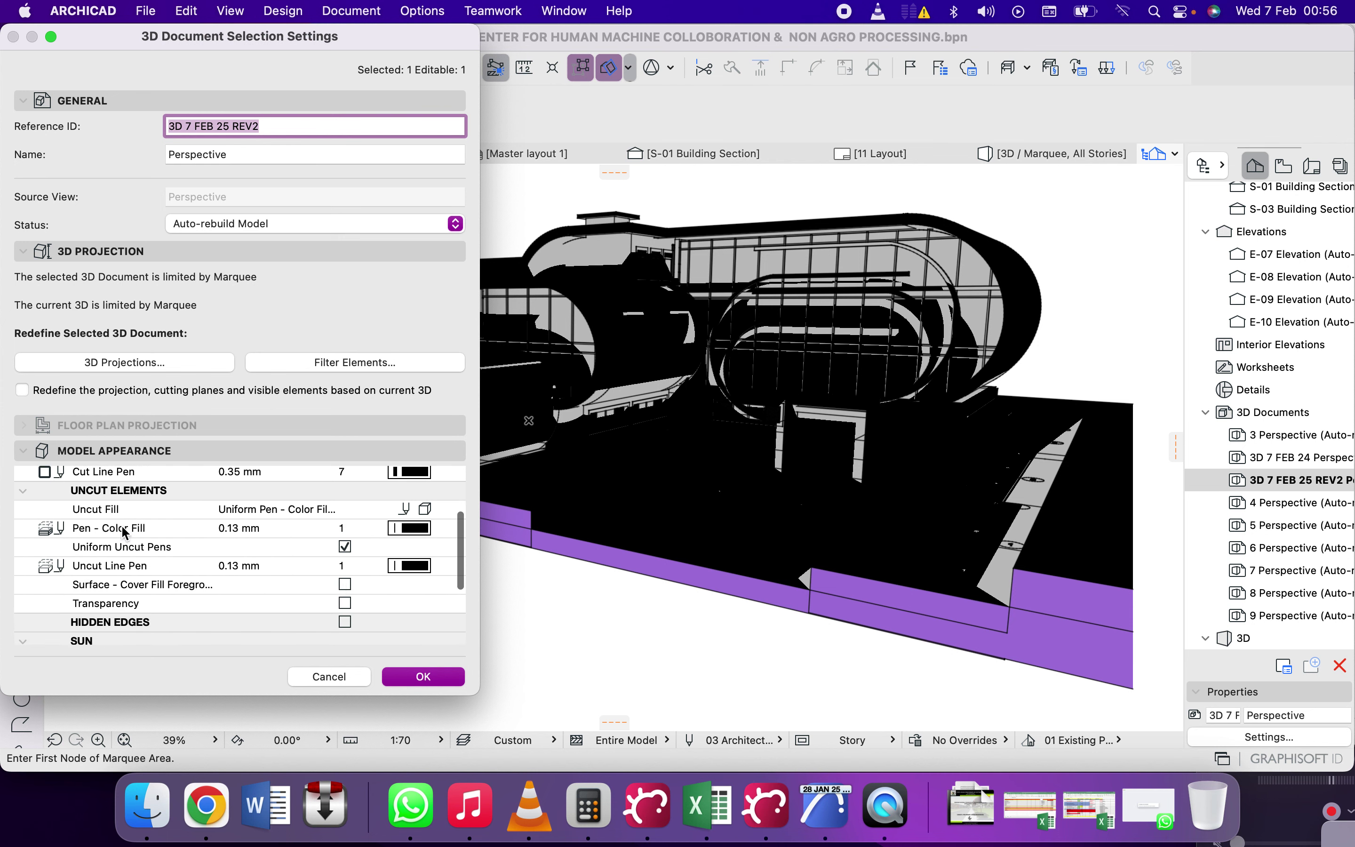
click(412, 527)
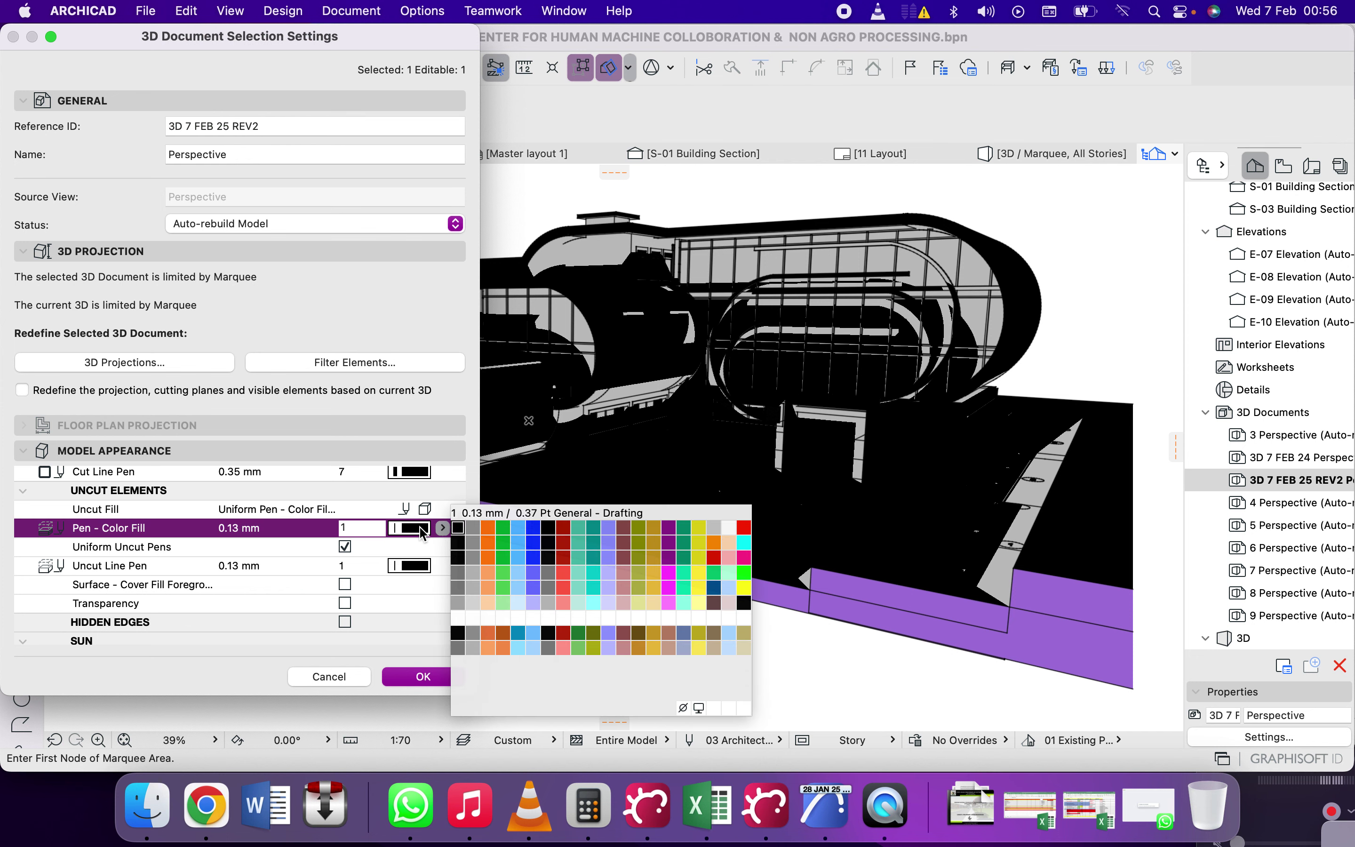
click(699, 708)
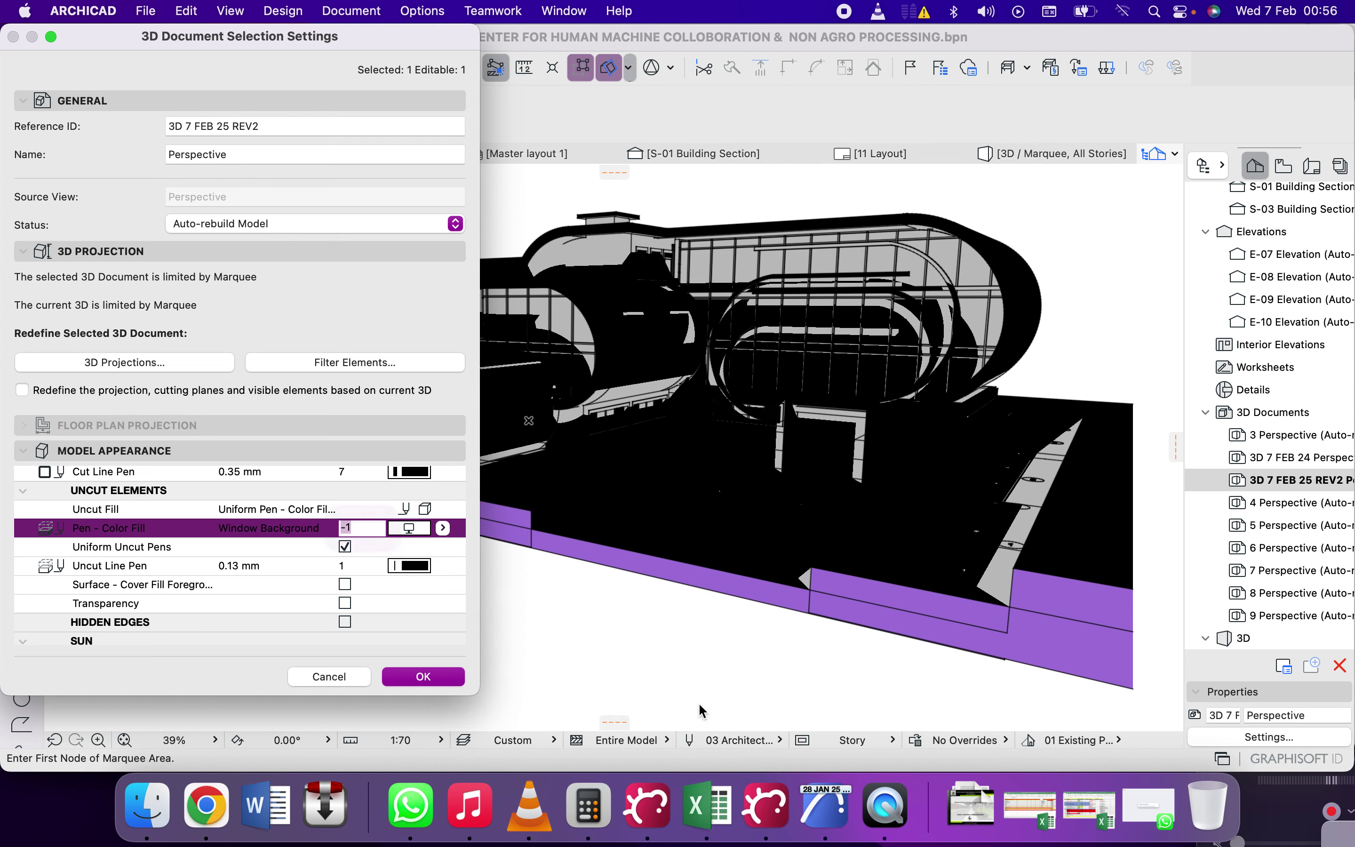
click(440, 679)
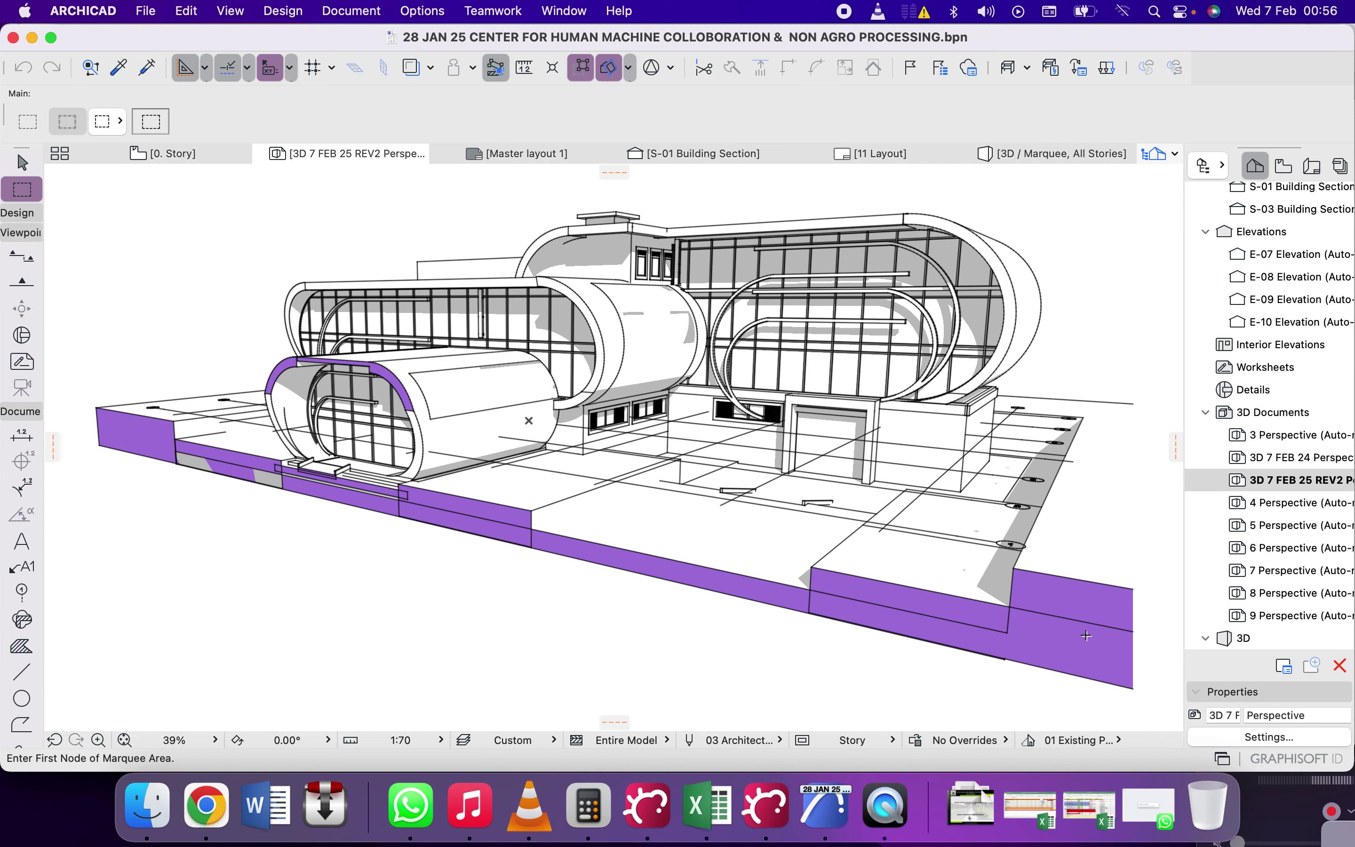
Step: Set the cut elements' Surface - Color Fill to Mtl-Iron in the document settings and apply it
click(1273, 738)
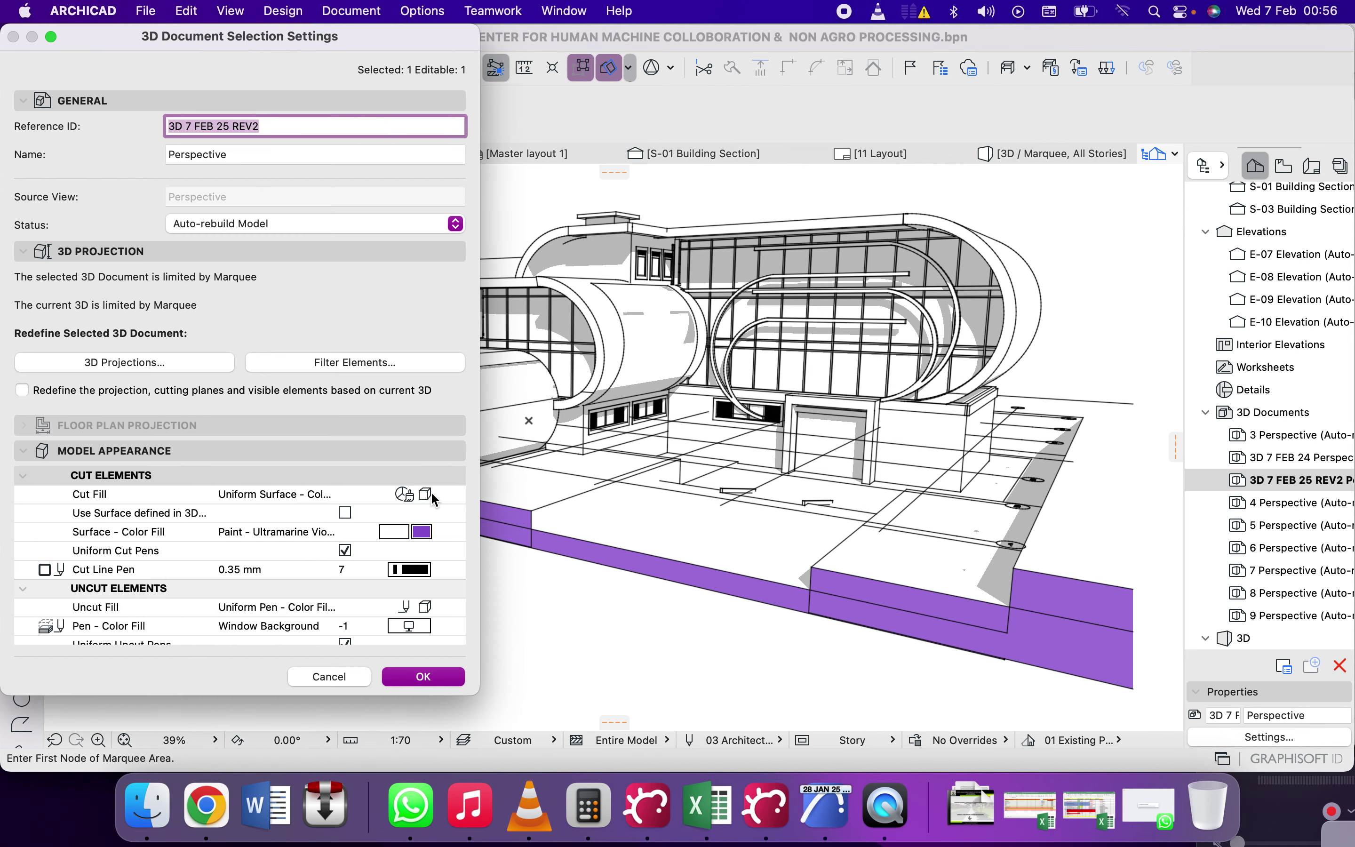
click(433, 495)
click(406, 530)
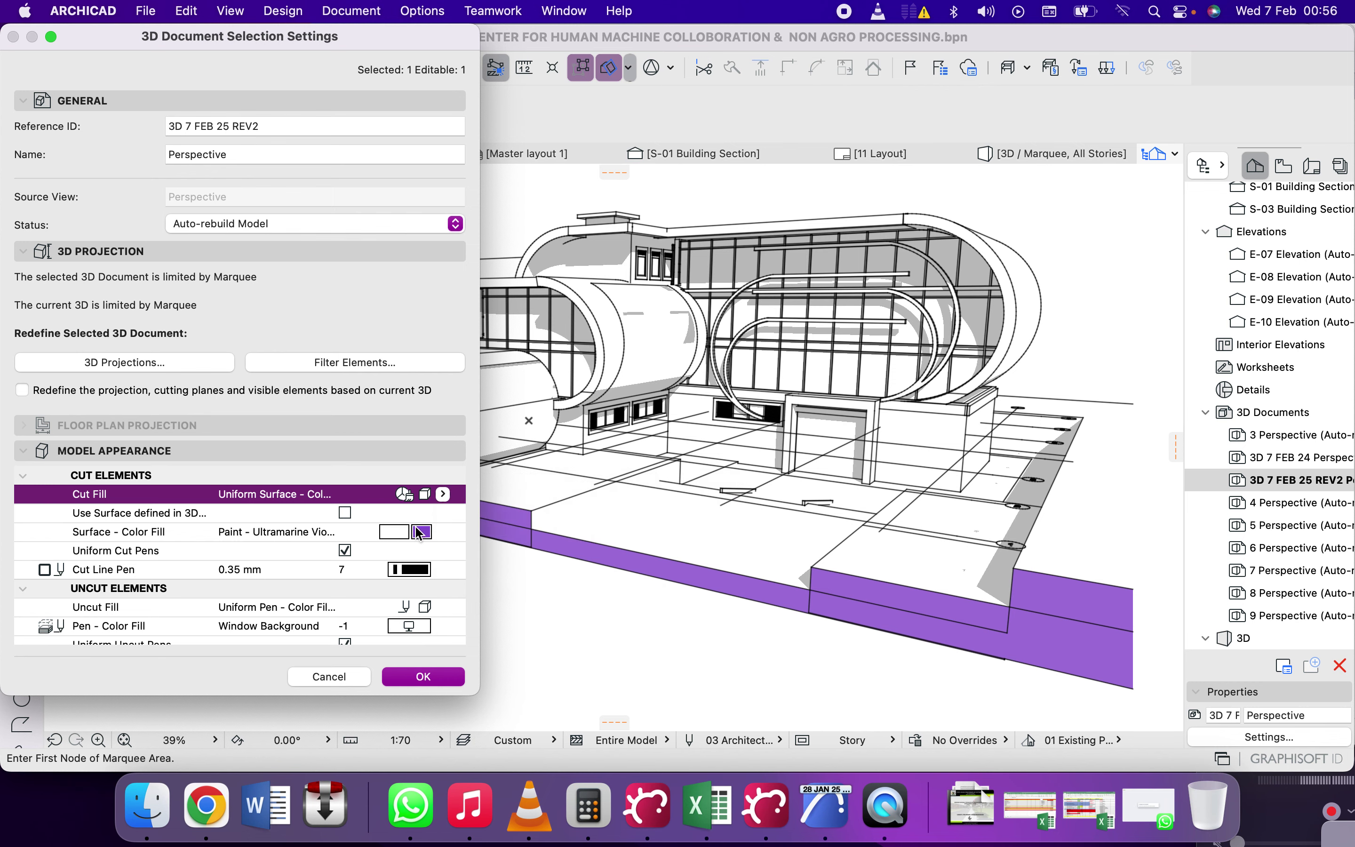
click(420, 533)
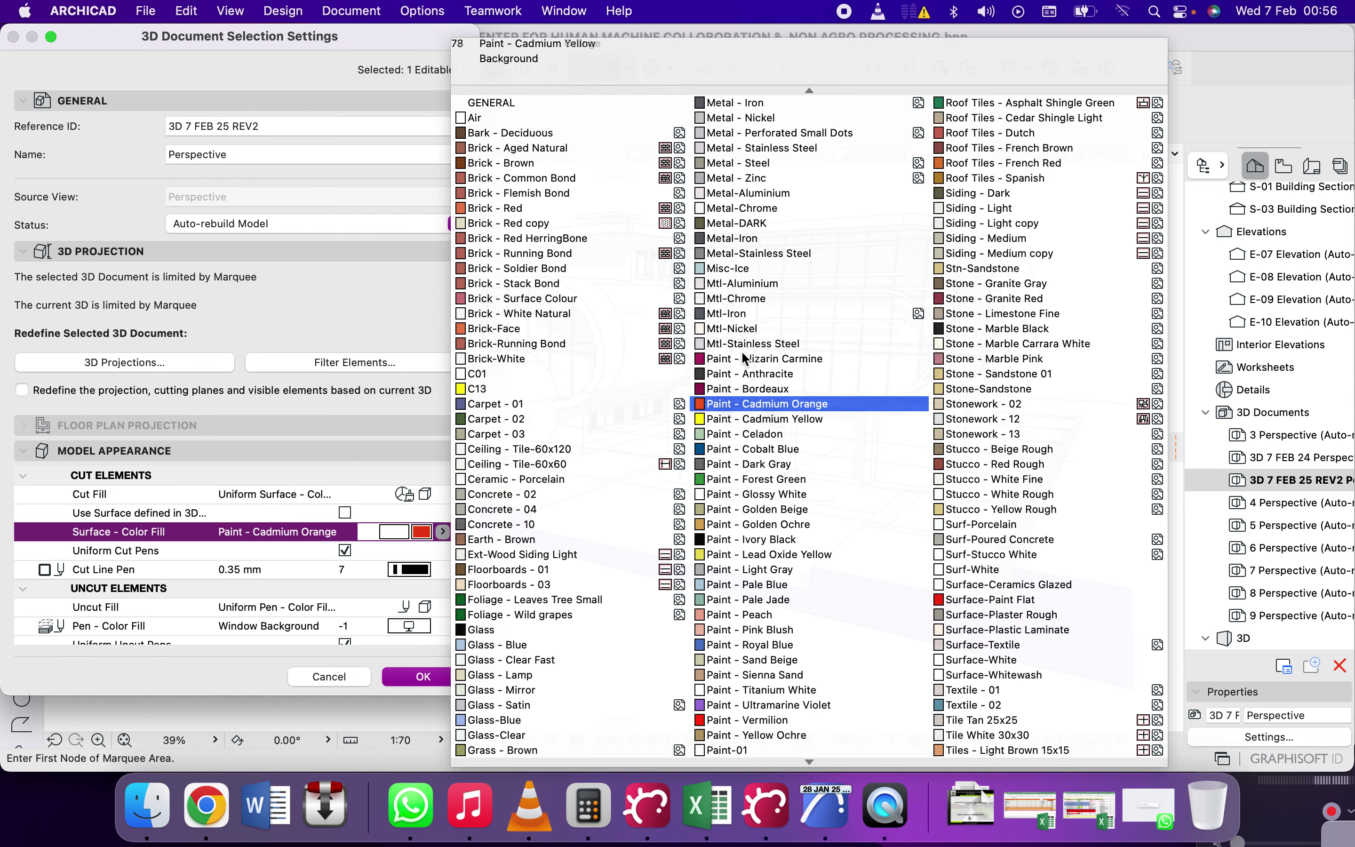
click(745, 317)
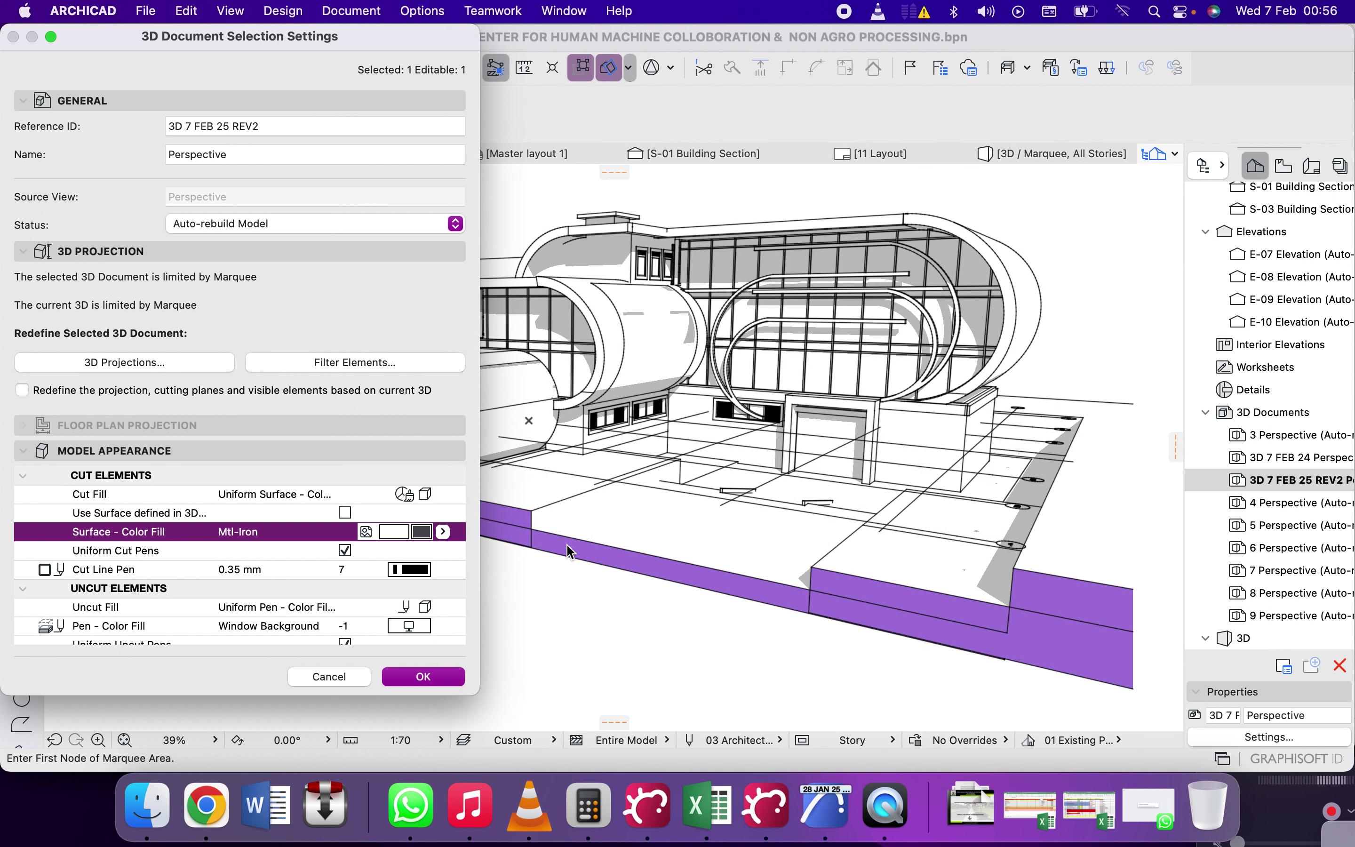
click(438, 676)
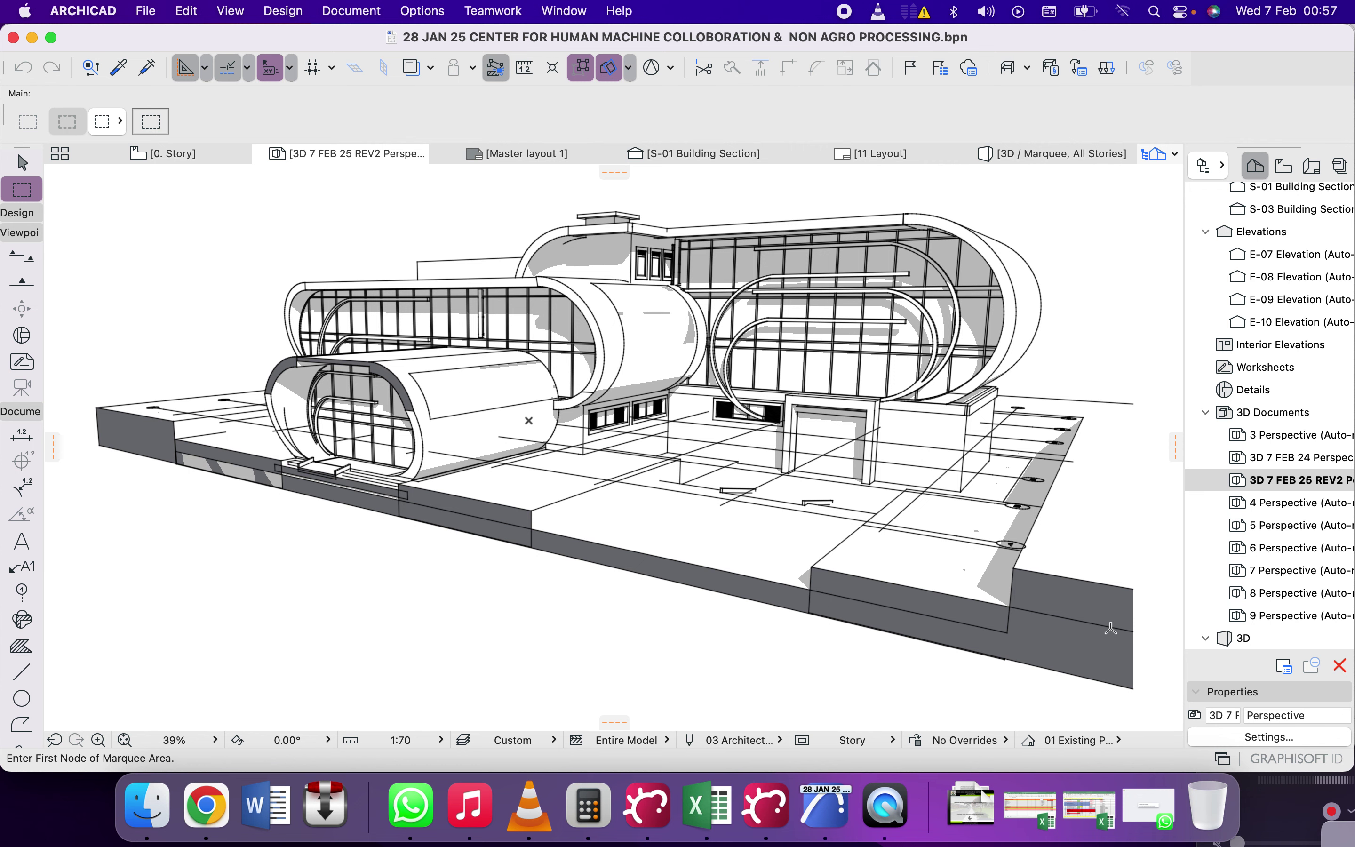
Step: Set the Cut Fill of the 3D 7 FEB 25 REV2 document to Surface - Color Fill, Non-Shaded, and apply it
click(1240, 737)
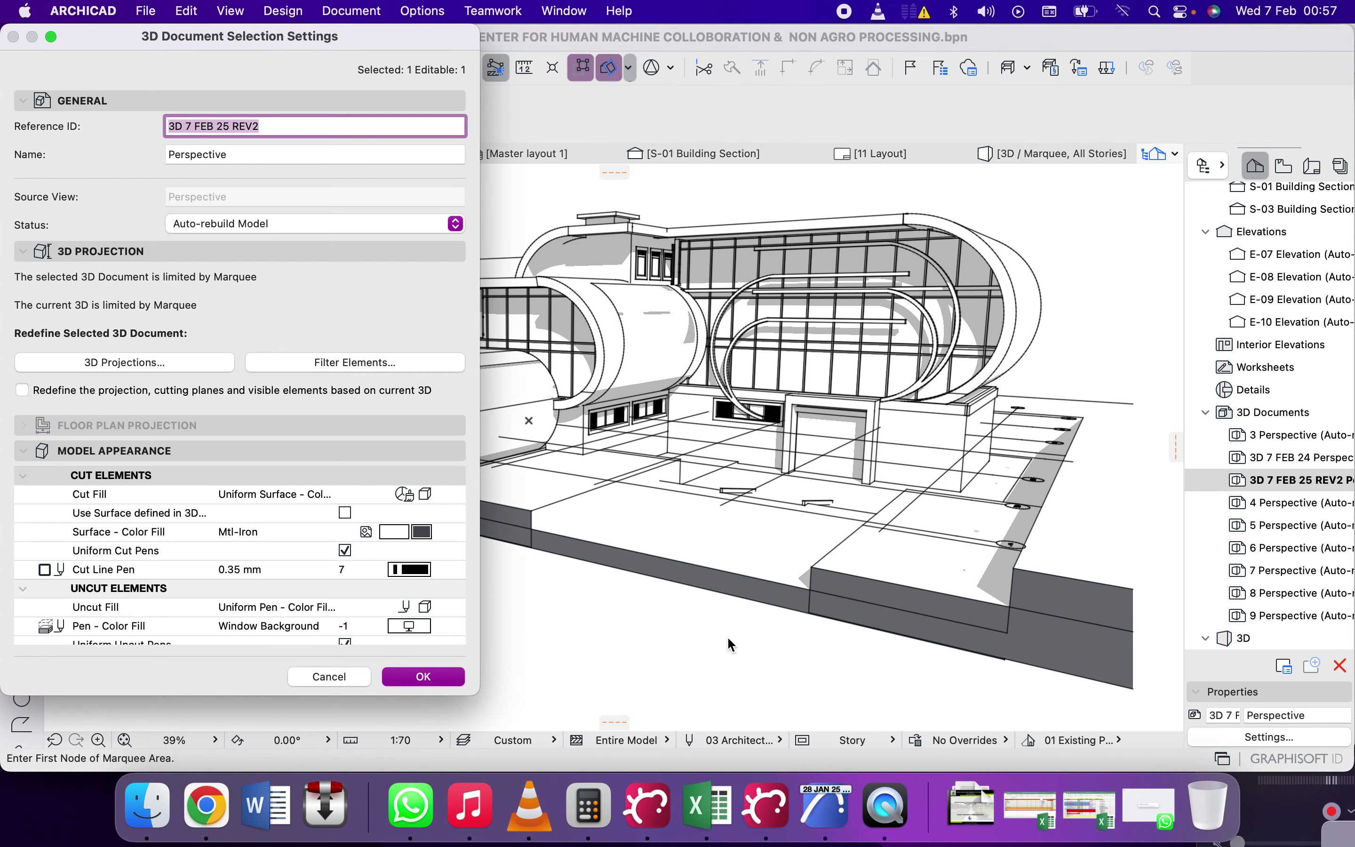
click(427, 495)
click(433, 503)
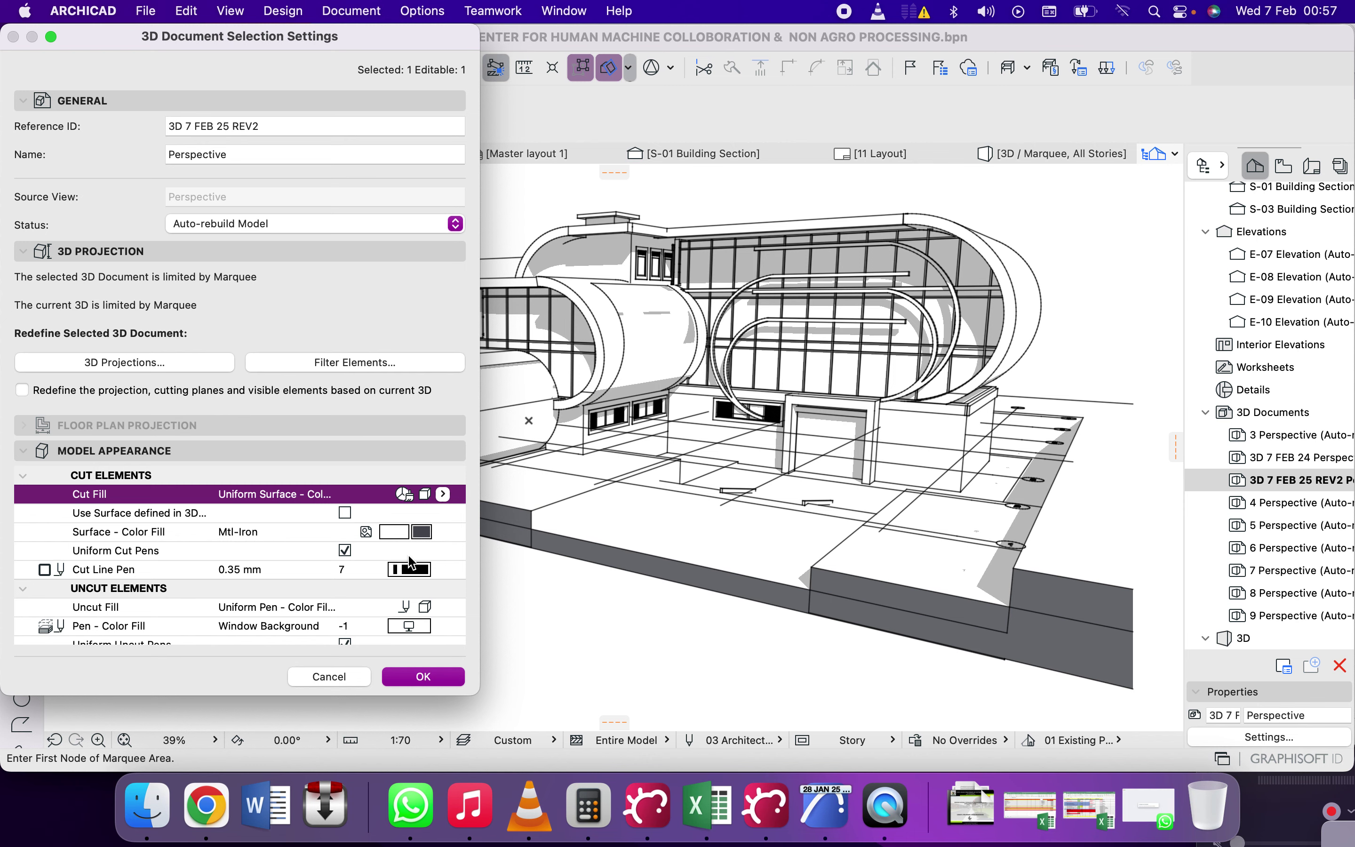
click(421, 532)
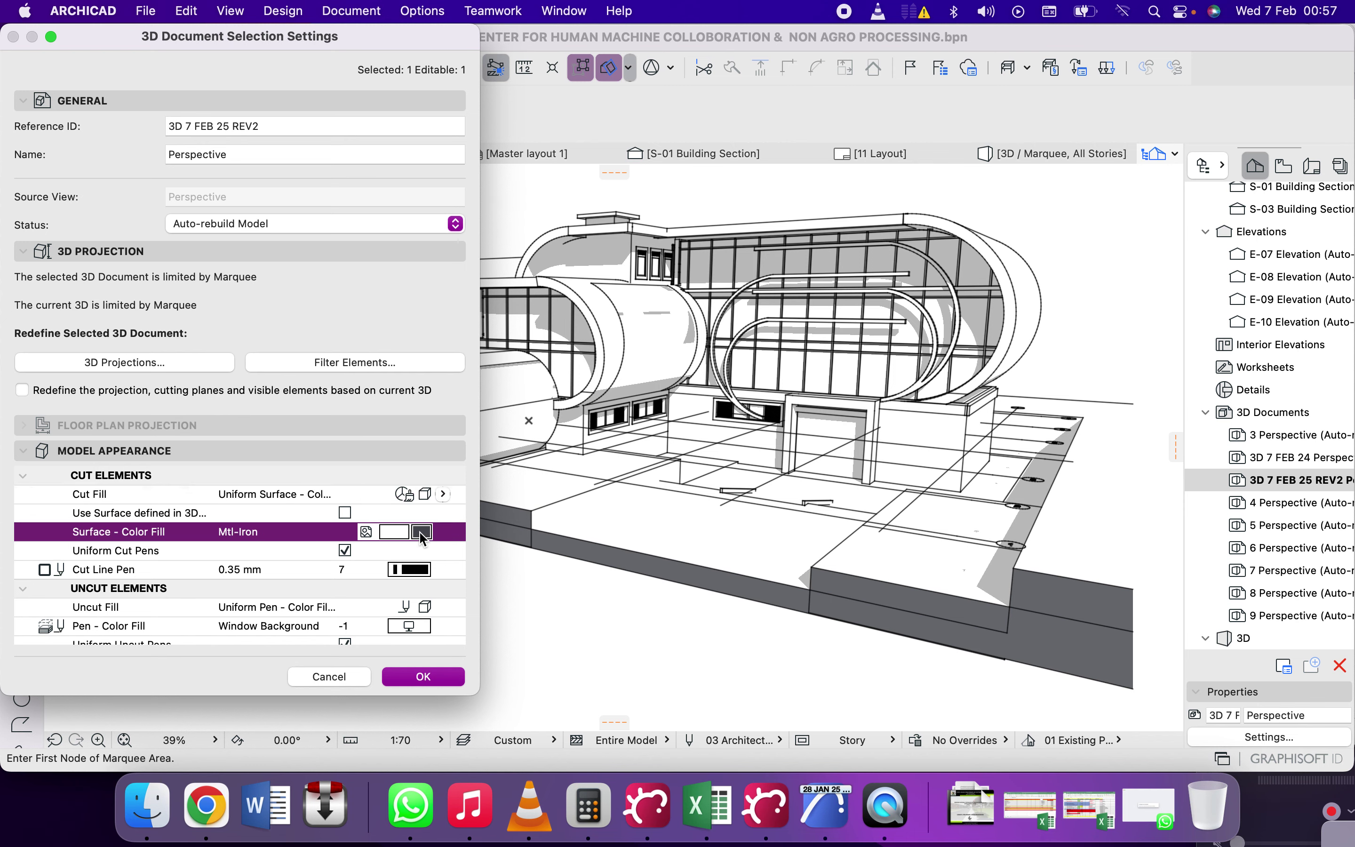
click(421, 535)
click(421, 537)
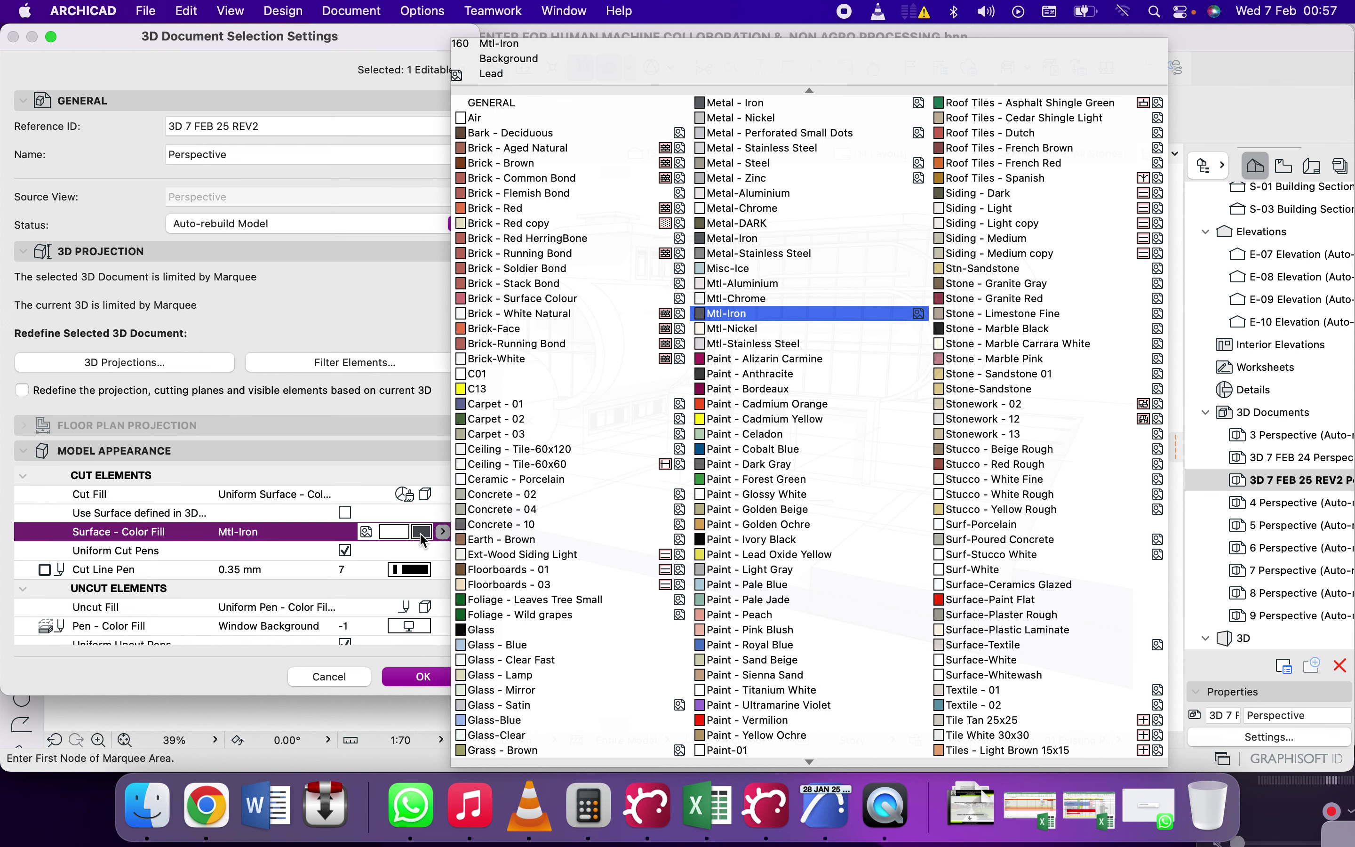
click(421, 537)
click(442, 496)
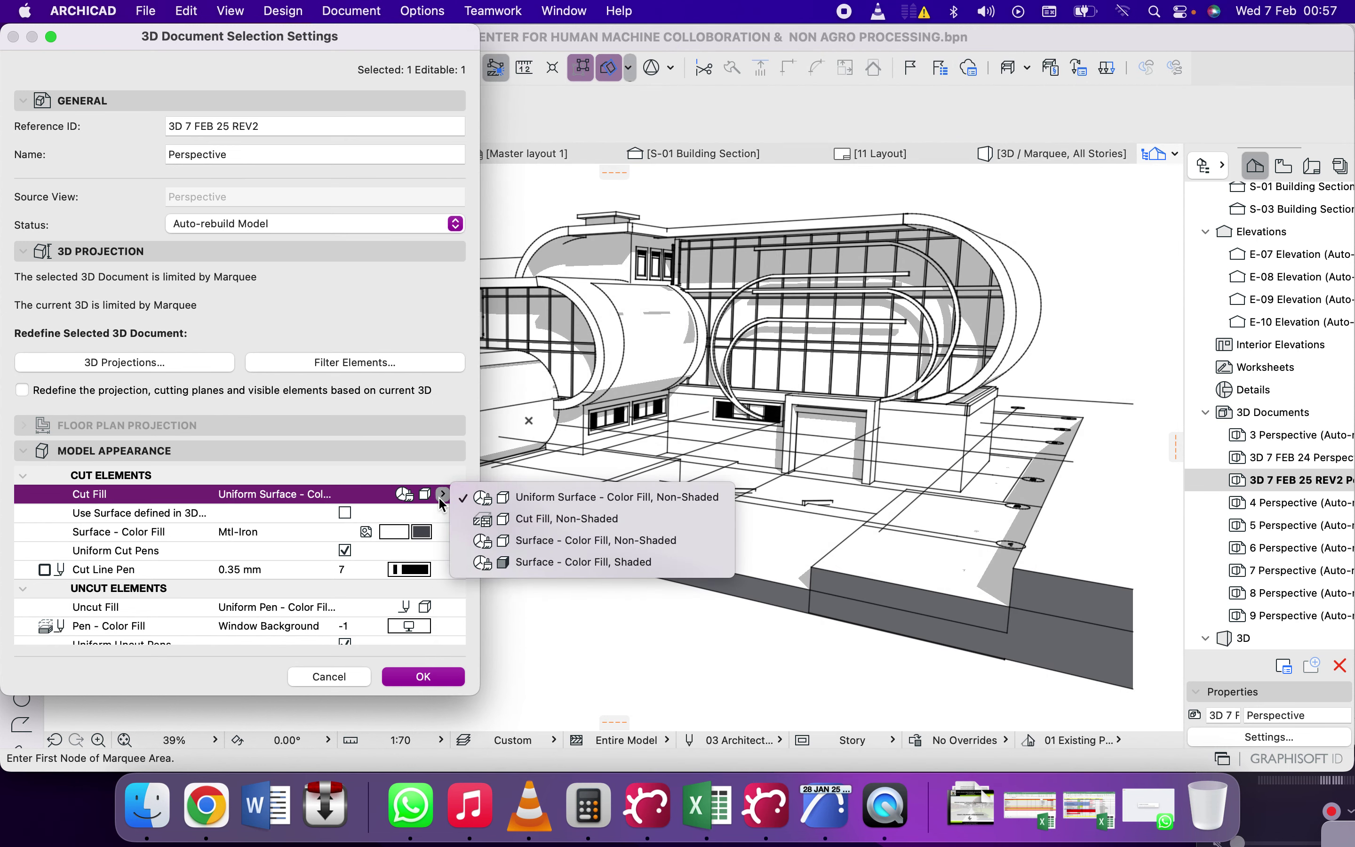
click(530, 542)
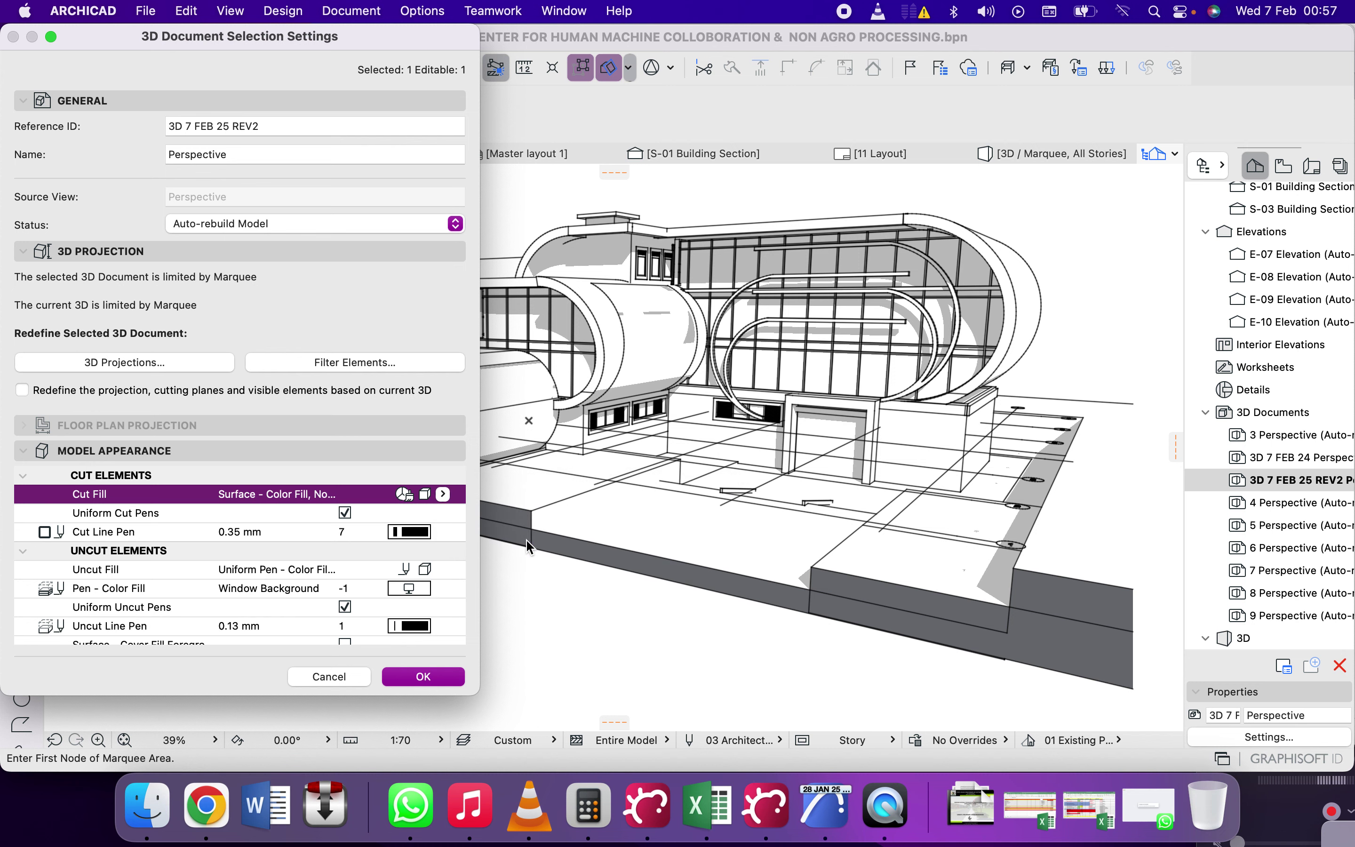
click(424, 678)
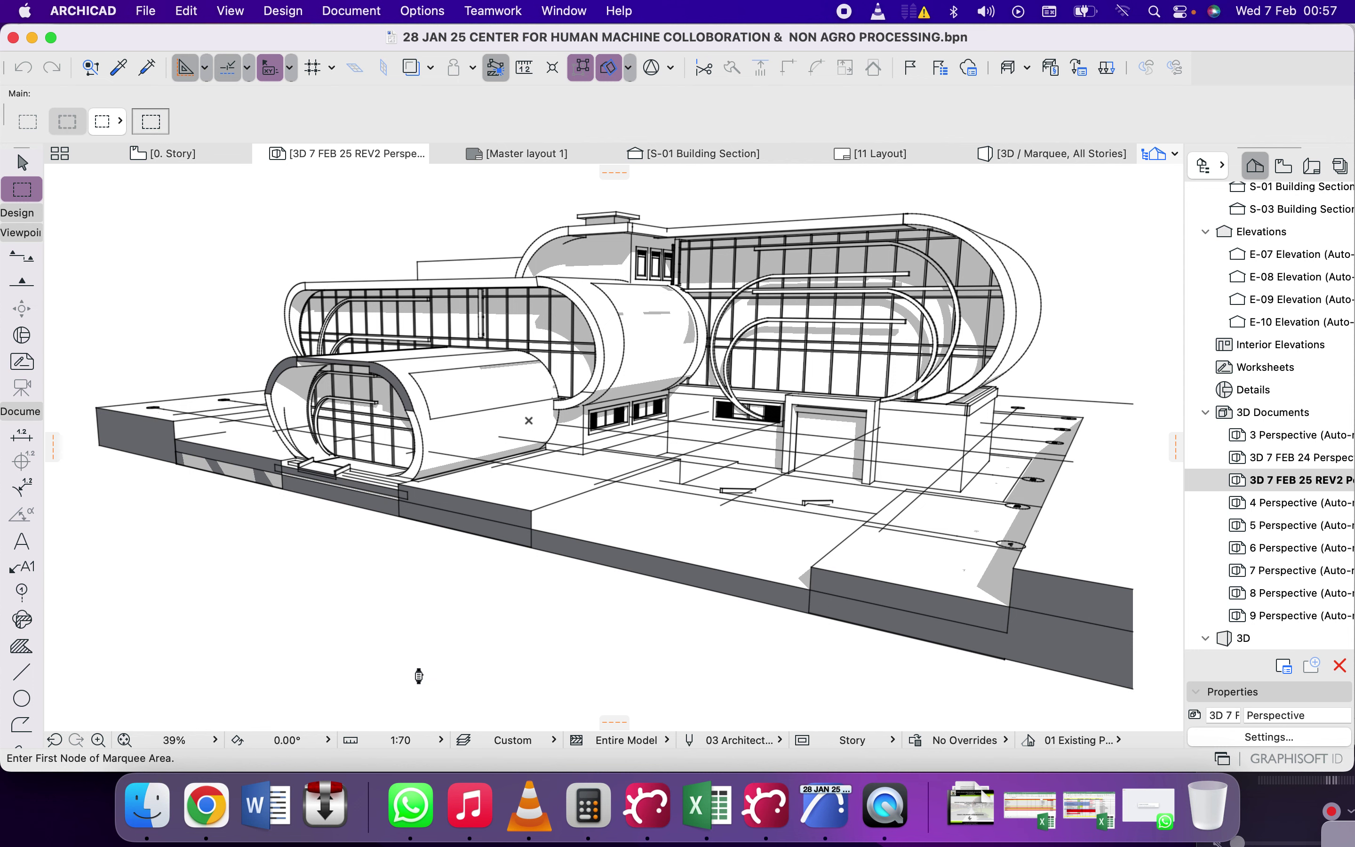